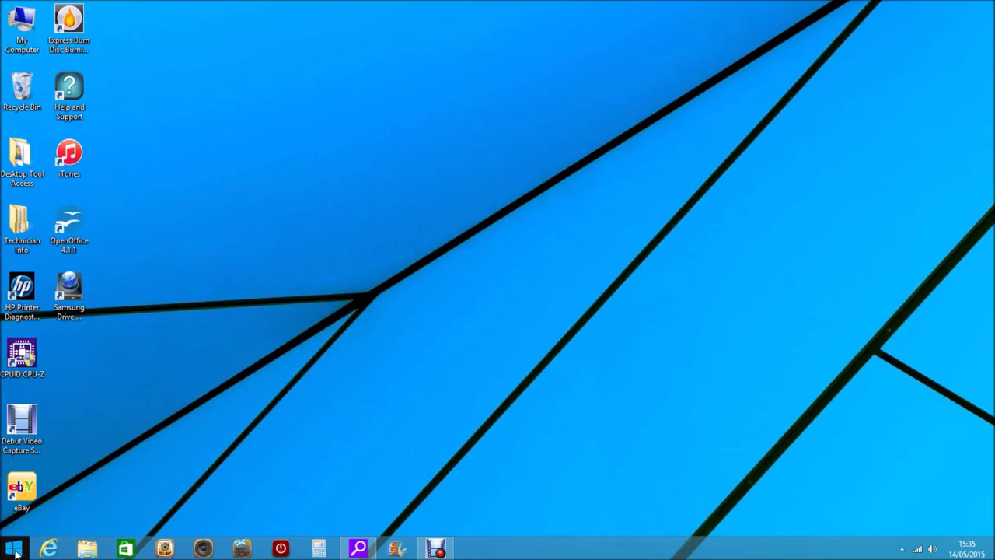
# Run charmap from the Run dialog to open Character Map, then close it.
pyautogui.rightClick(16, 552)
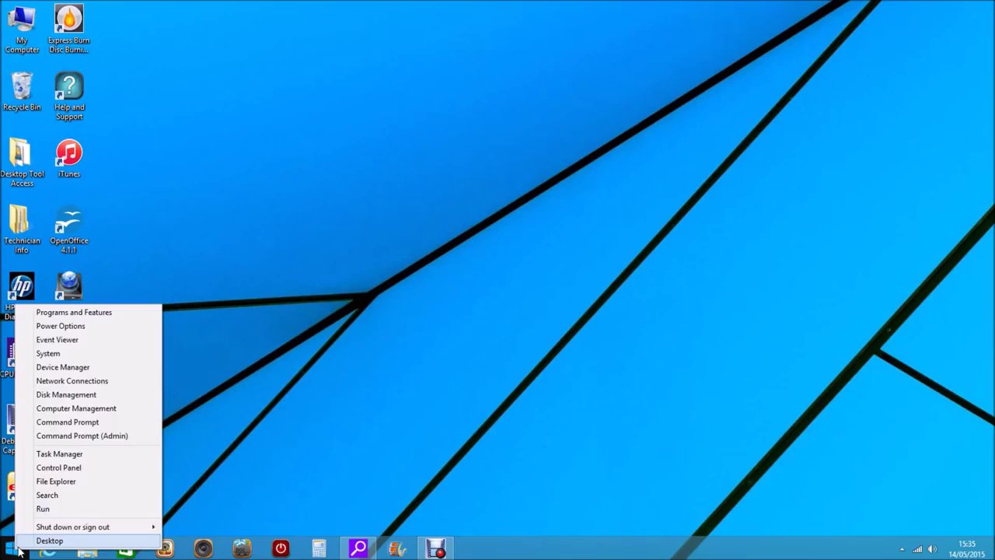
pyautogui.click(43, 509)
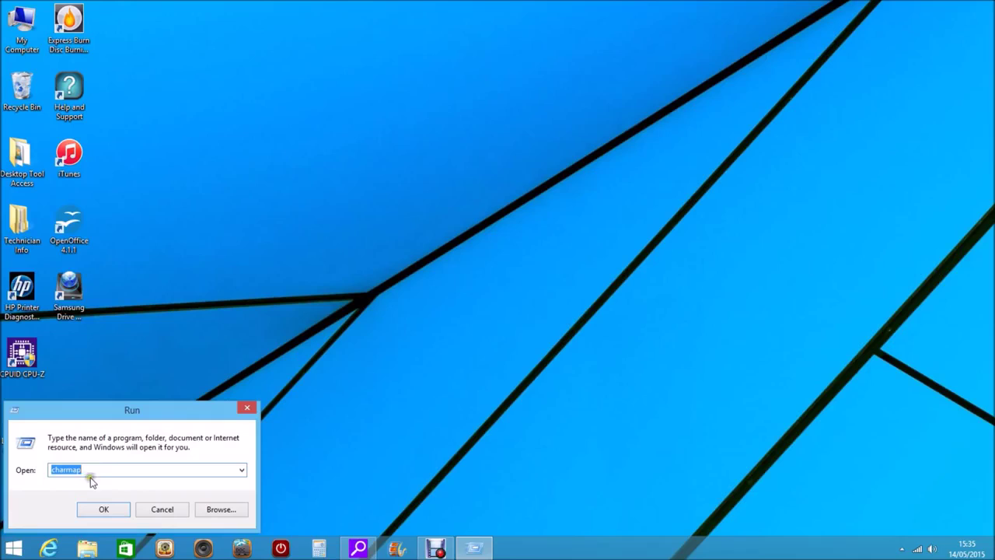
pyautogui.click(103, 510)
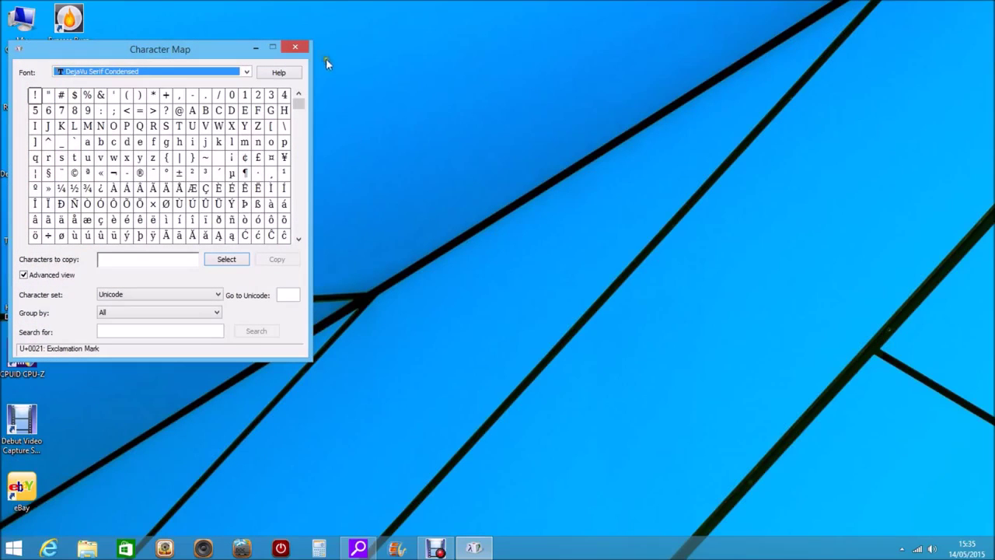
pyautogui.click(296, 49)
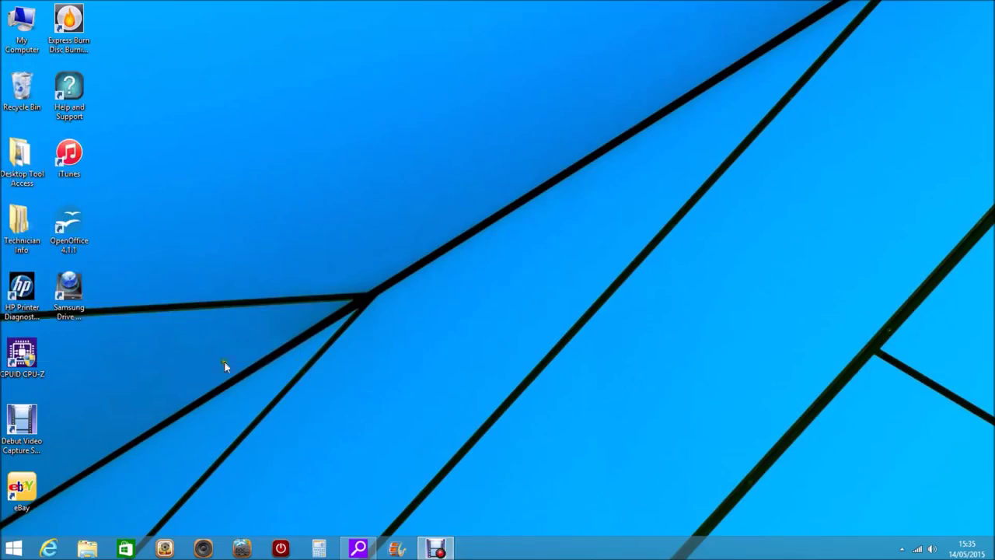
# Open Character Map by searching 'character map', move its window right, then close it.
pyautogui.rightClick(14, 549)
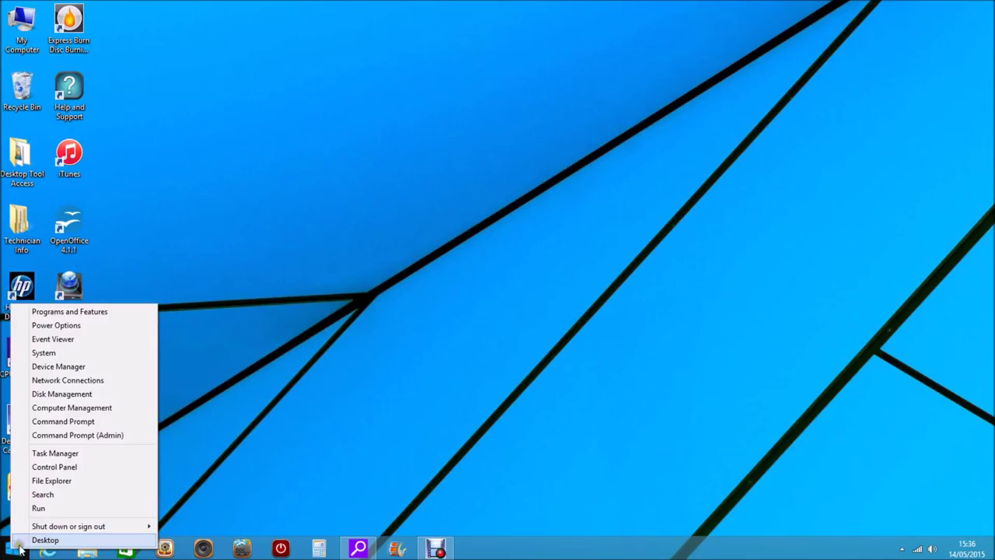
pyautogui.click(43, 495)
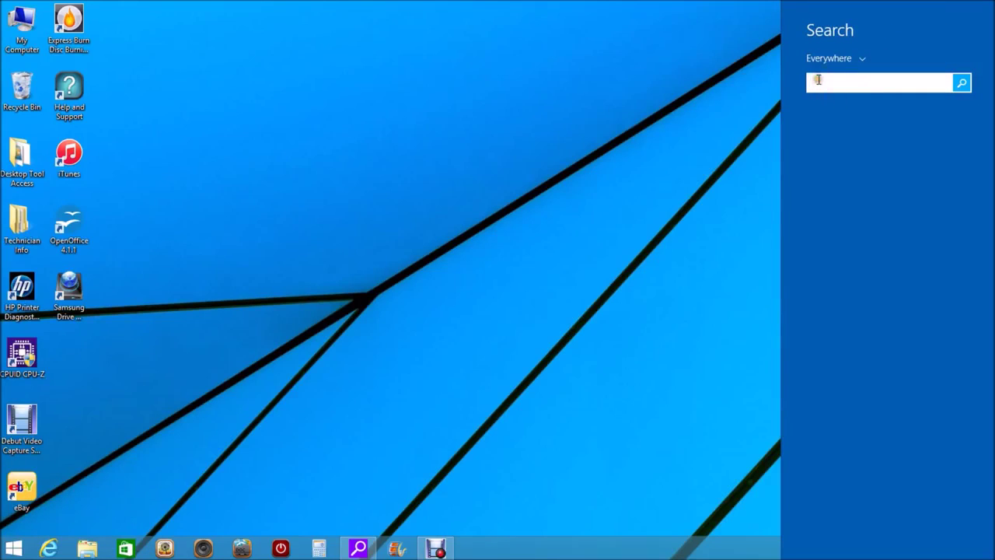
pyautogui.write('character m')
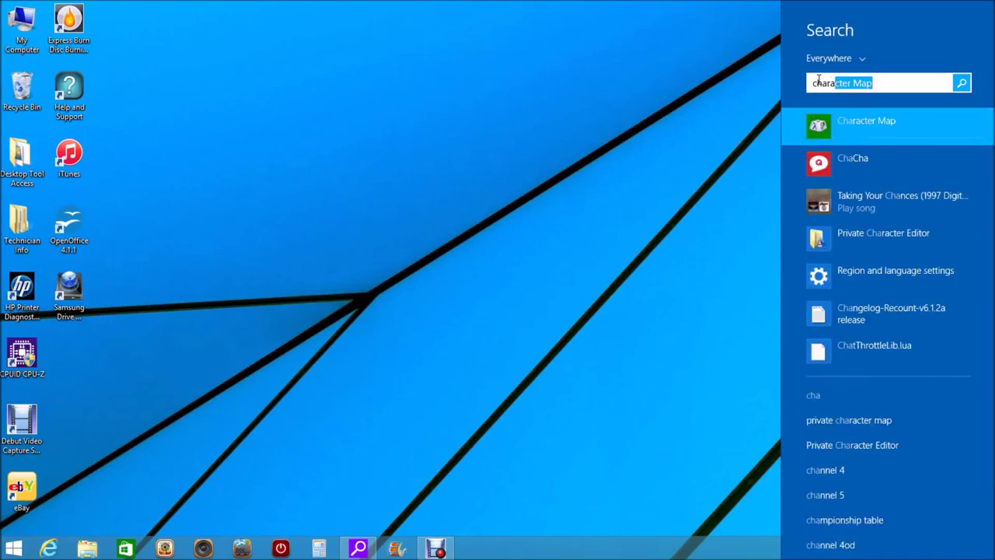
pyautogui.write('ap')
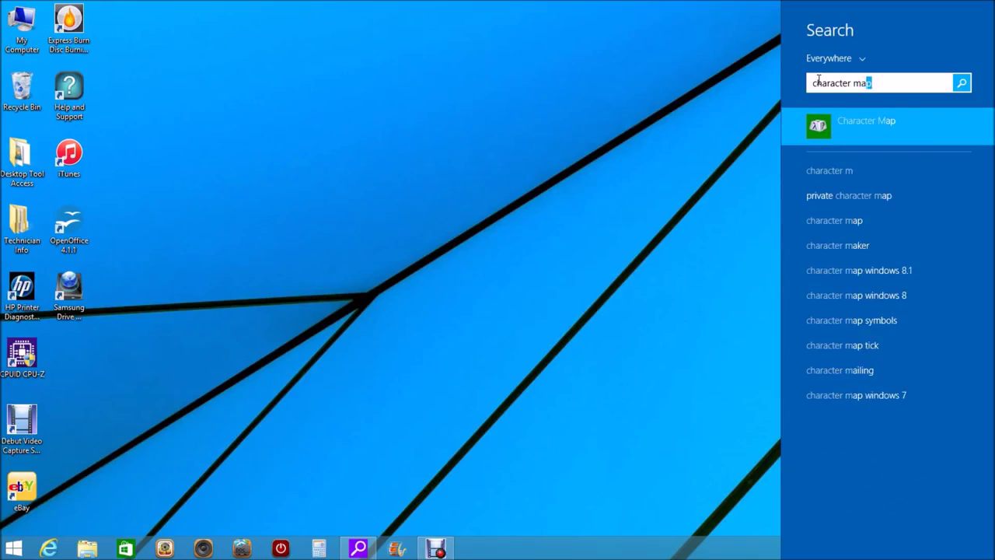
pyautogui.click(857, 118)
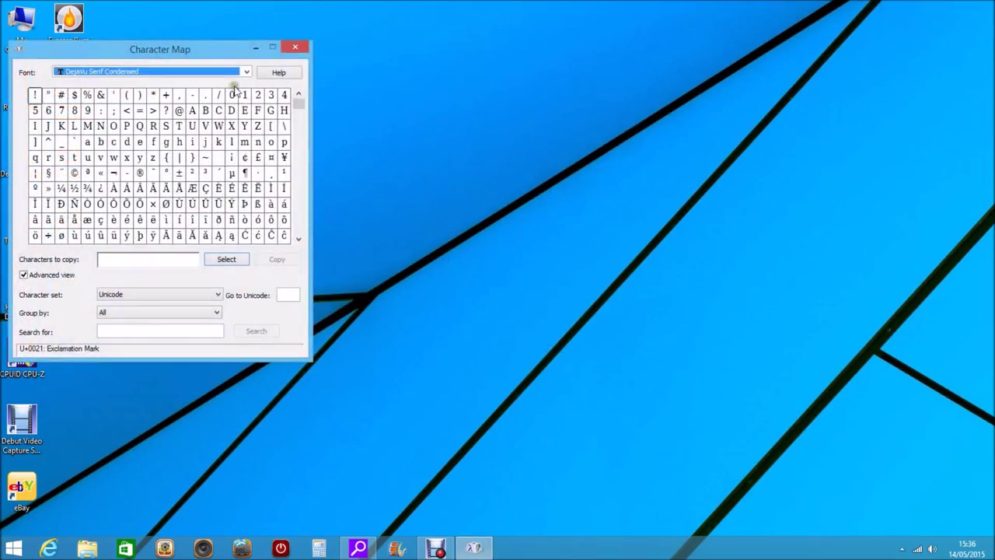
pyautogui.moveTo(212, 52); pyautogui.dragTo(354, 47)
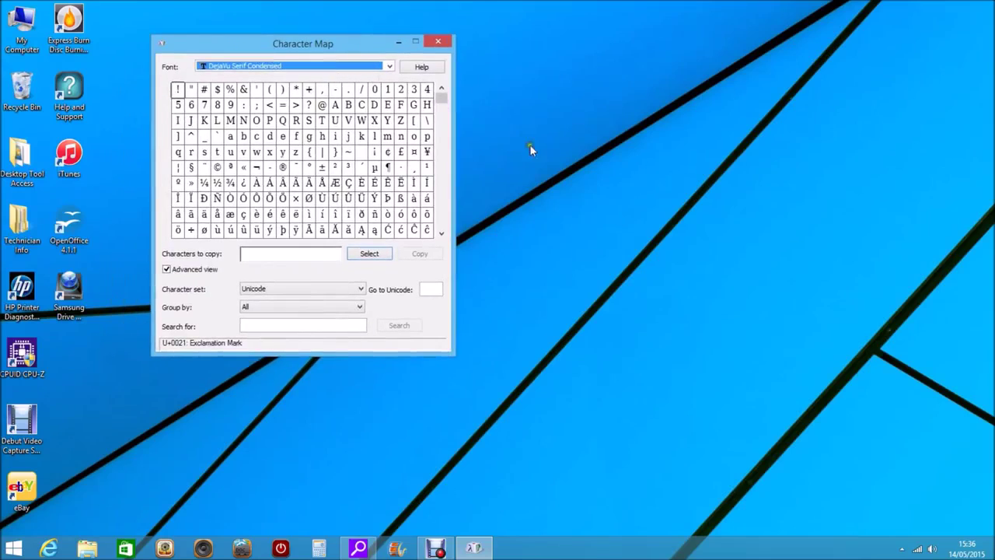
pyautogui.click(438, 42)
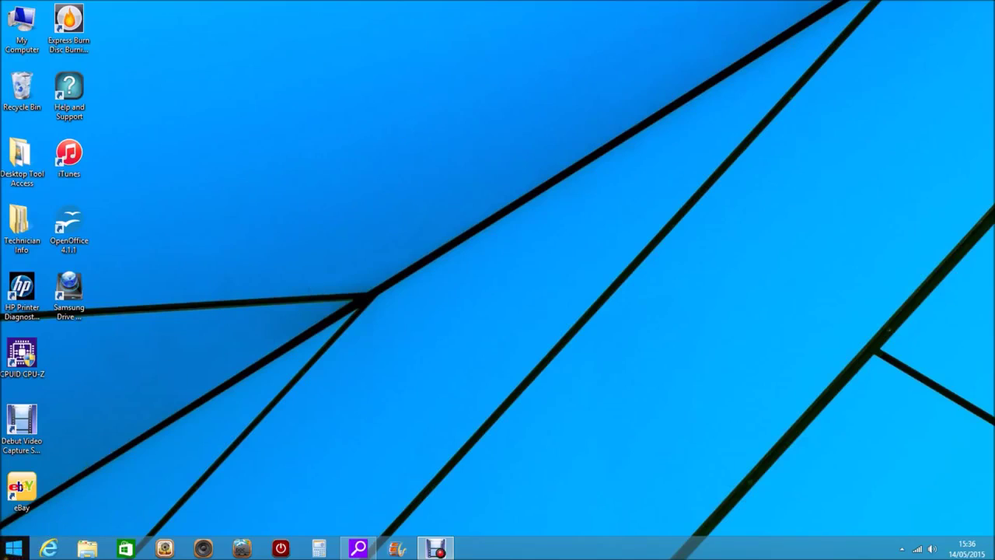
# Run cmd in place of charmap from Run, then enter charmap in the console.
pyautogui.rightClick(8, 552)
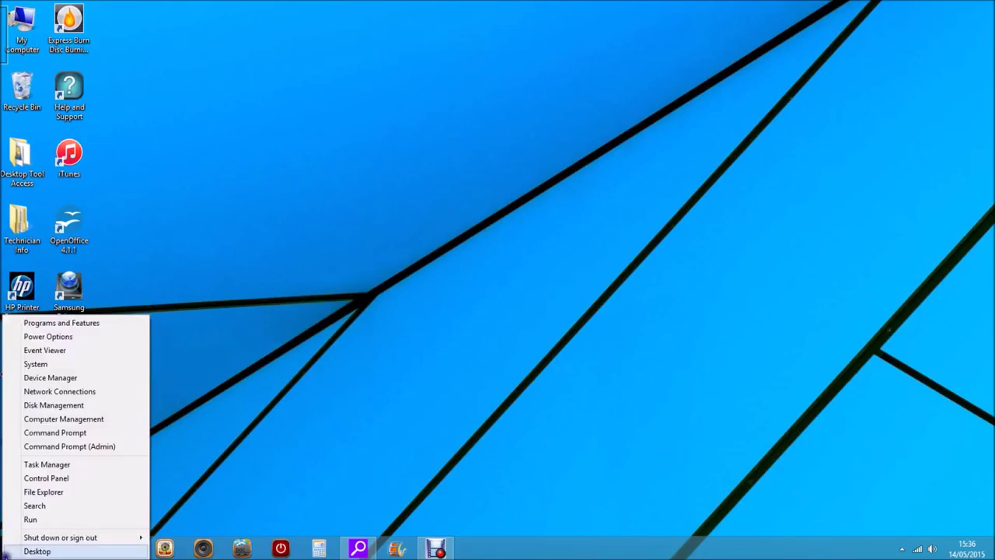
pyautogui.click(32, 520)
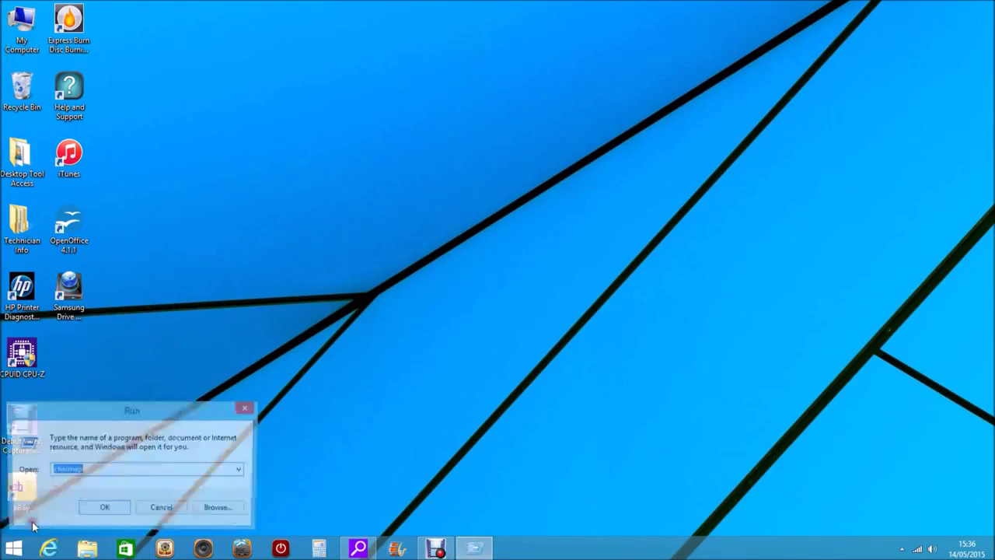
pyautogui.click(78, 469)
pyautogui.moveTo(77, 470); pyautogui.dragTo(49, 471)
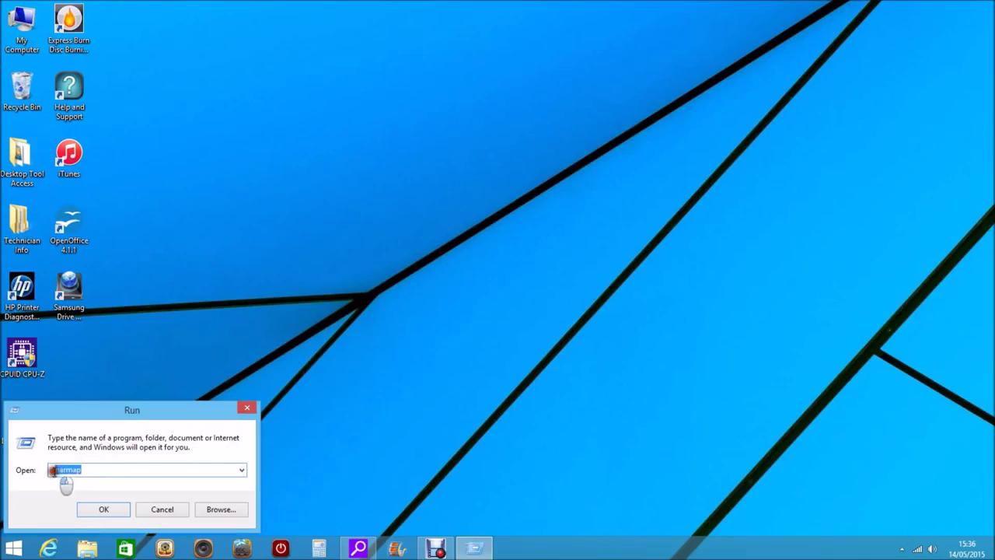
pyautogui.write('cmd')
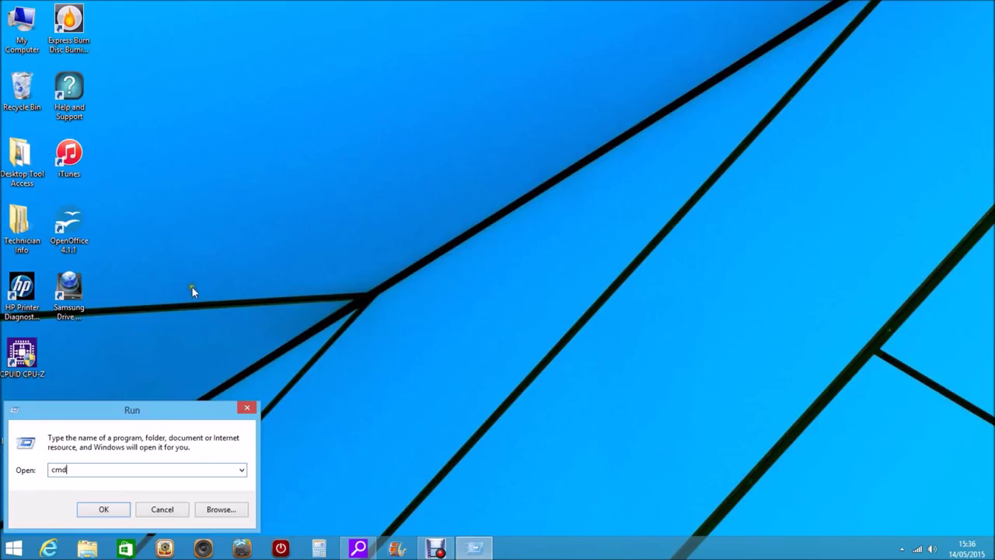
pyautogui.click(104, 509)
pyautogui.click(232, 161)
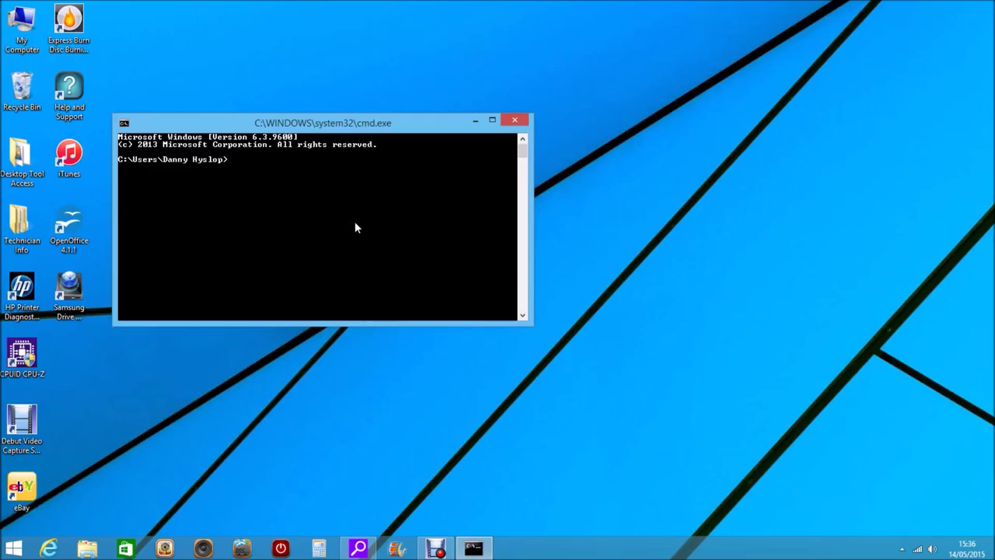
pyautogui.write('charmap')
pyautogui.press('Return')
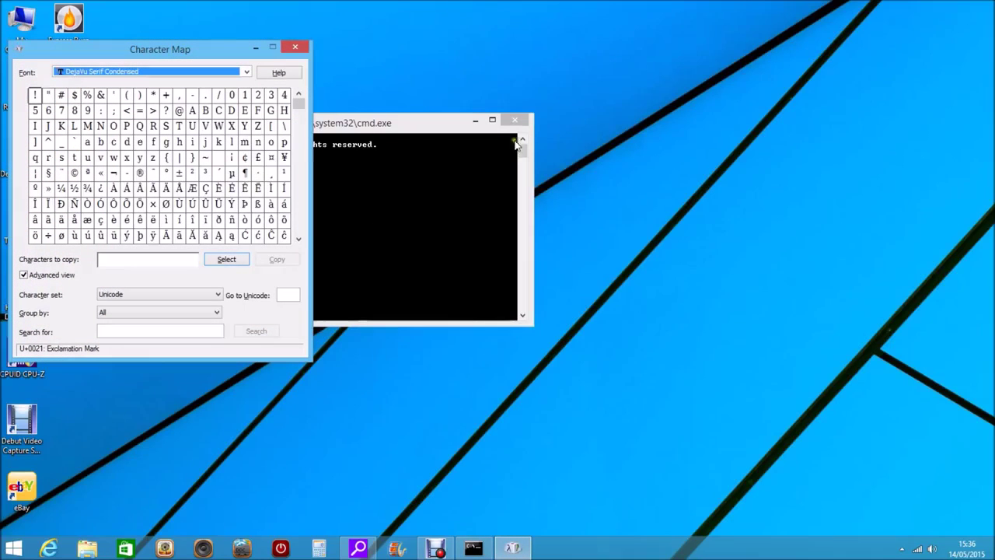
# Close the command prompt, move Character Map right and scroll its symbol grid.
pyautogui.click(514, 122)
pyautogui.moveTo(224, 56); pyautogui.dragTo(386, 45)
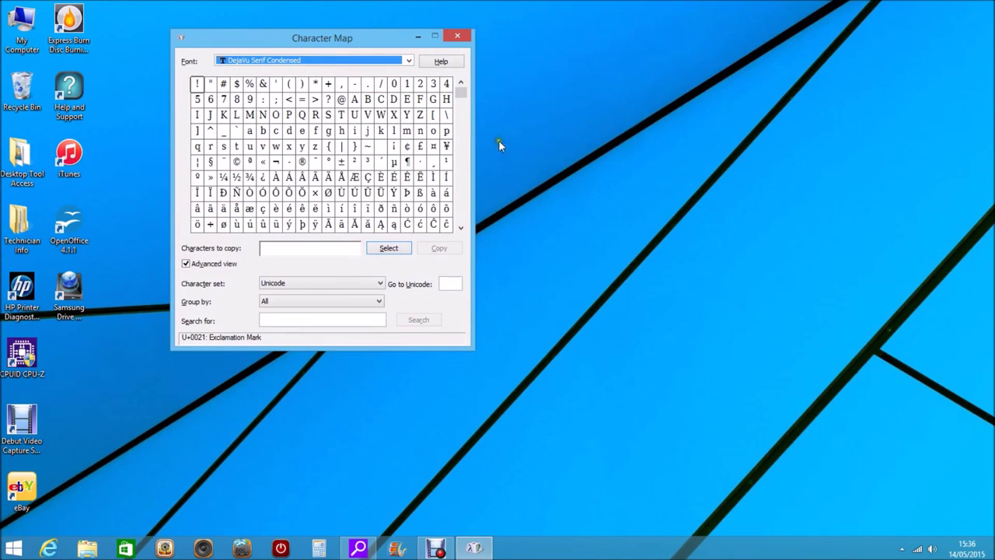
pyautogui.moveTo(459, 94); pyautogui.dragTo(458, 178)
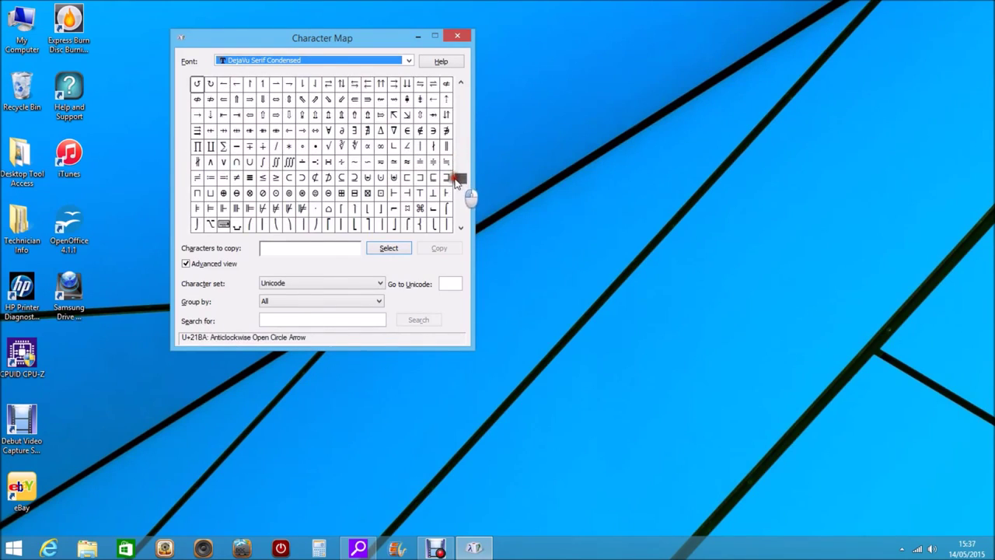
# Browse the font list, keep DejaVu Serif Condensed, then close Character Map.
pyautogui.click(409, 61)
pyautogui.moveTo(409, 130)
pyautogui.mouseDown()
pyautogui.moveTo(396, 198)
pyautogui.moveTo(406, 111)
pyautogui.moveTo(399, 133)
pyautogui.mouseUp()
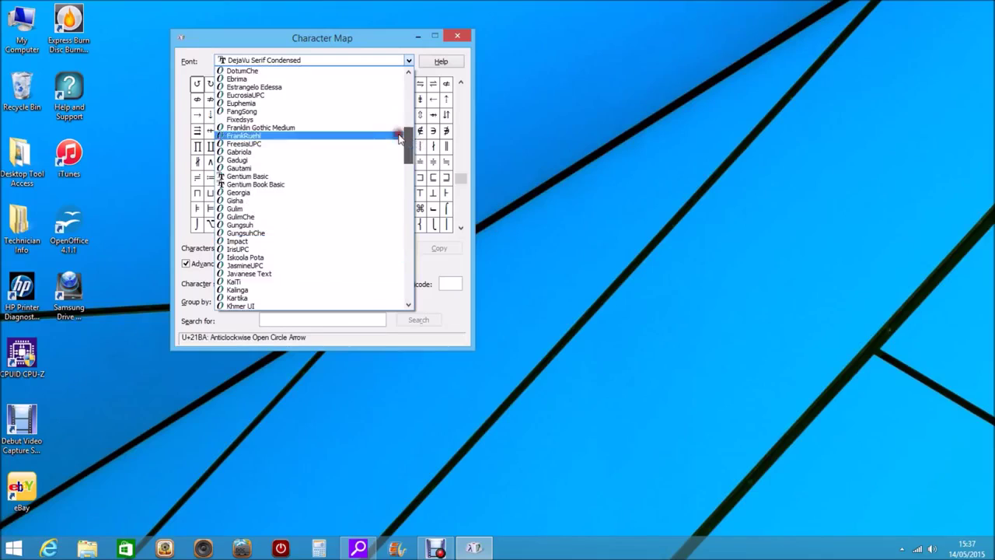
pyautogui.click(410, 61)
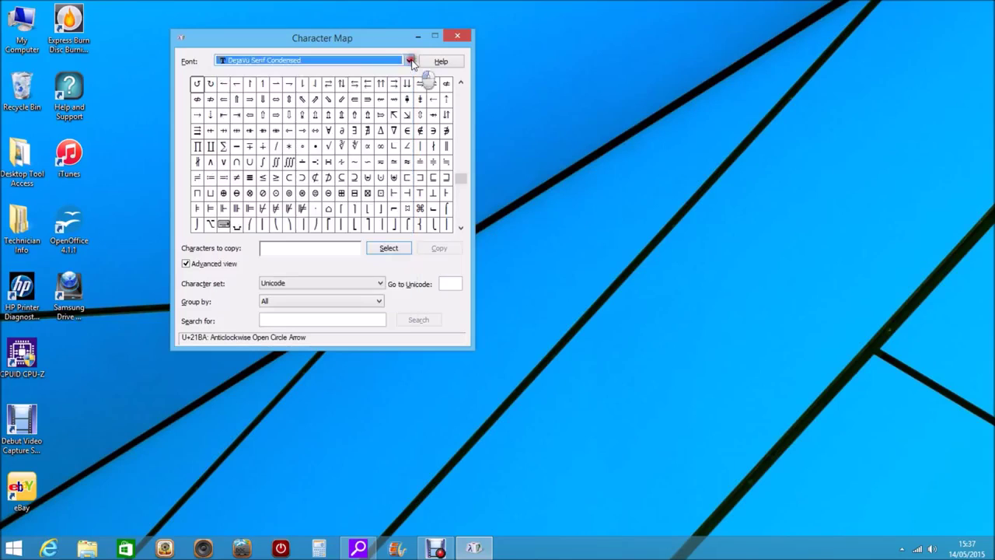
pyautogui.moveTo(275, 41)
pyautogui.mouseDown()
pyautogui.moveTo(317, 42)
pyautogui.moveTo(290, 40)
pyautogui.mouseUp()
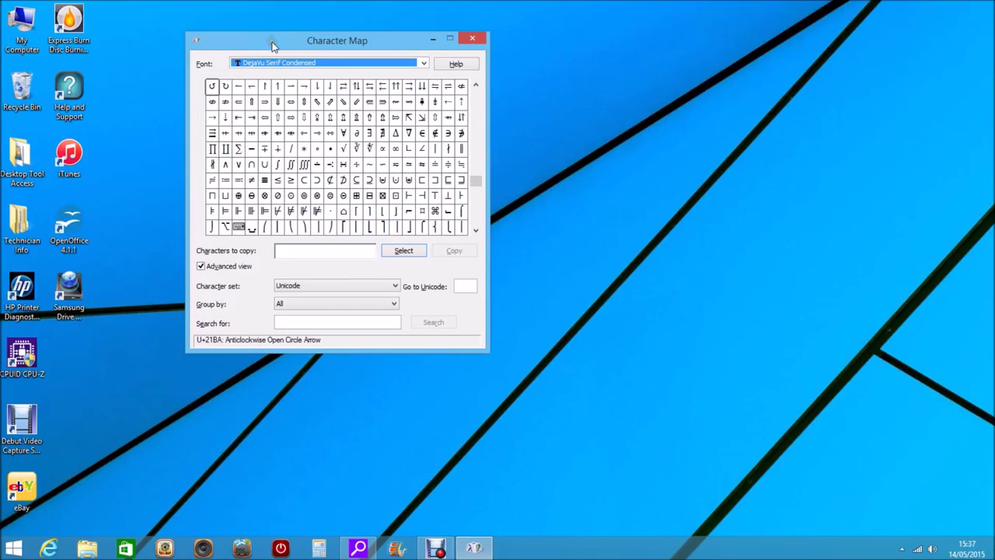
pyautogui.click(272, 43)
pyautogui.click(388, 39)
pyautogui.click(473, 38)
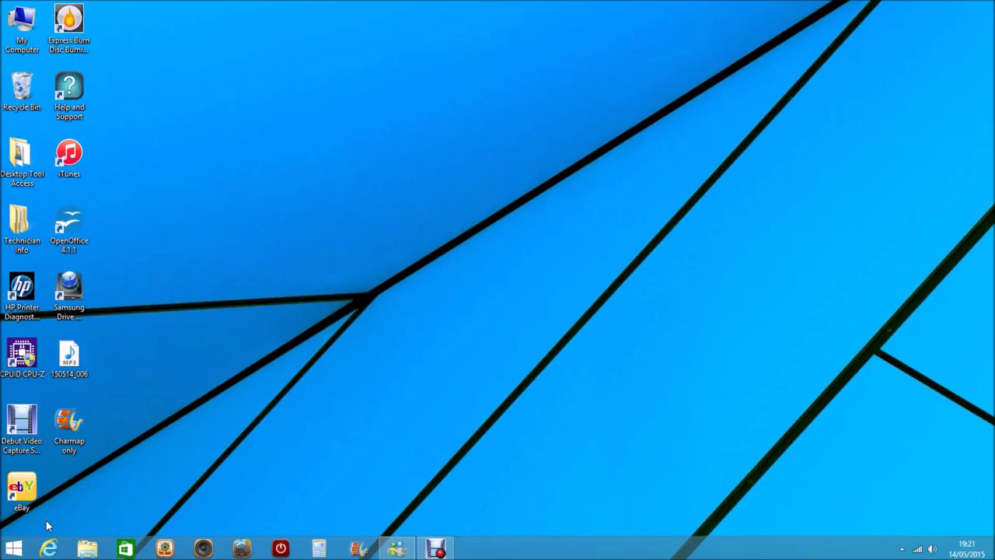
# Launch Private Character Editor via a 'private character' search, dismiss Select Code, and close it.
pyautogui.rightClick(14, 552)
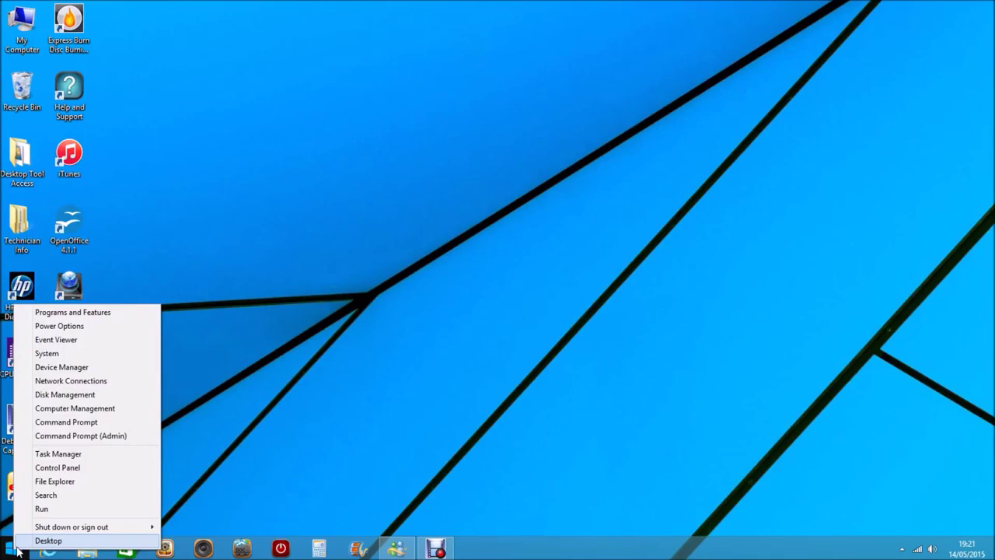
pyautogui.click(47, 496)
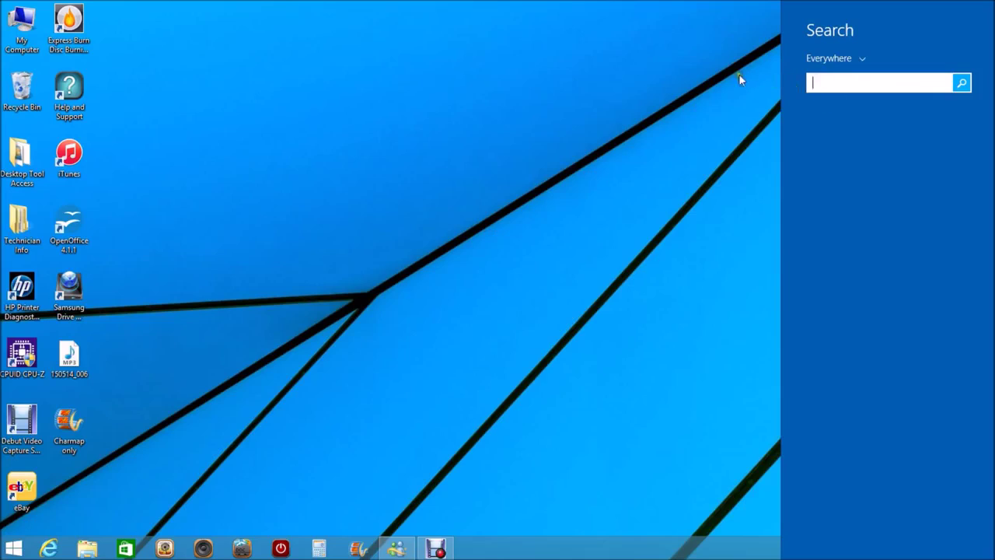
pyautogui.write('pr')
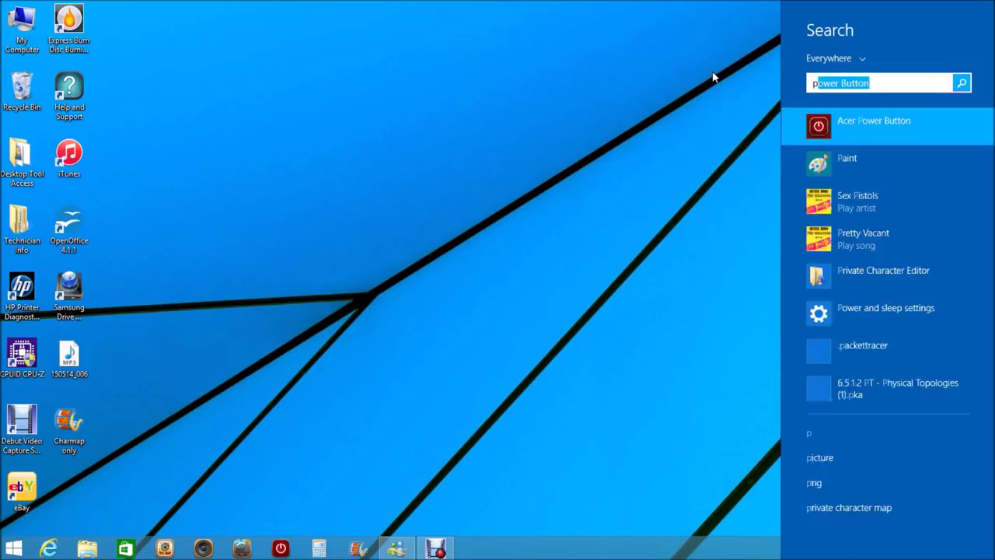
pyautogui.write('iva')
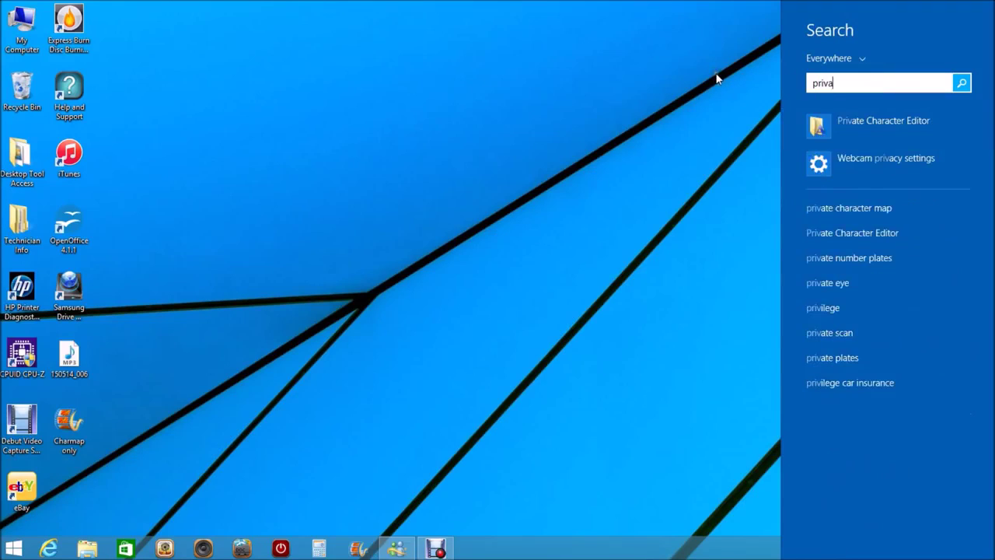
pyautogui.write('te ch')
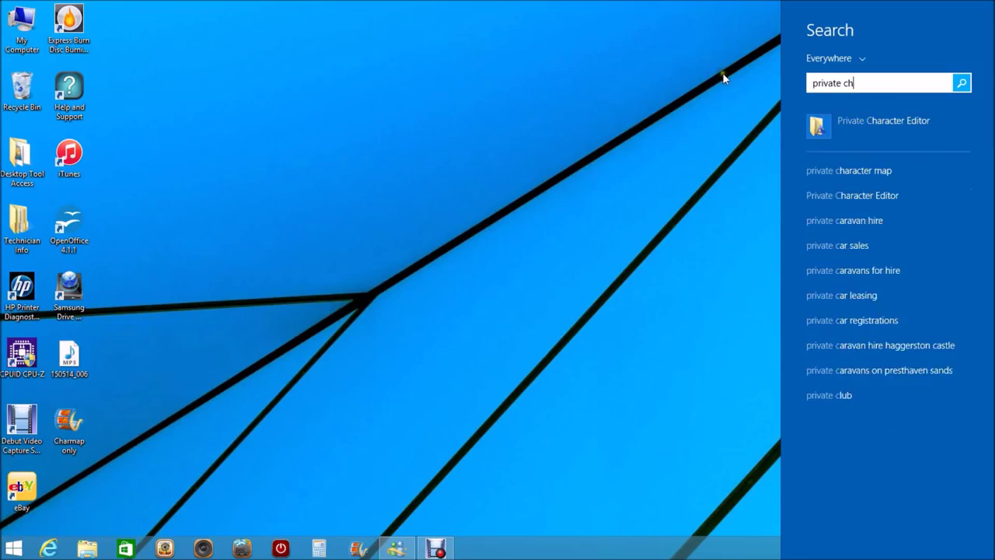
pyautogui.write('ar')
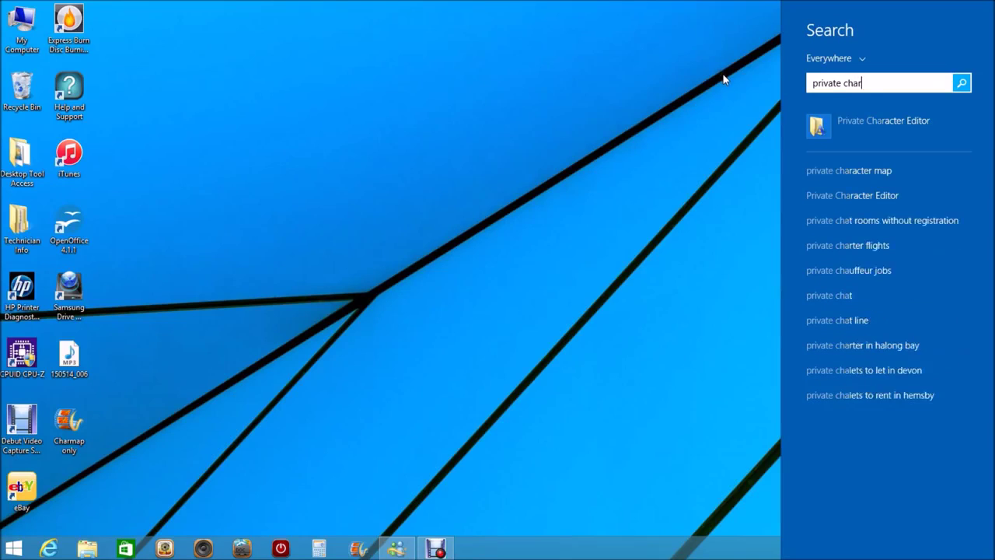
pyautogui.write('acter')
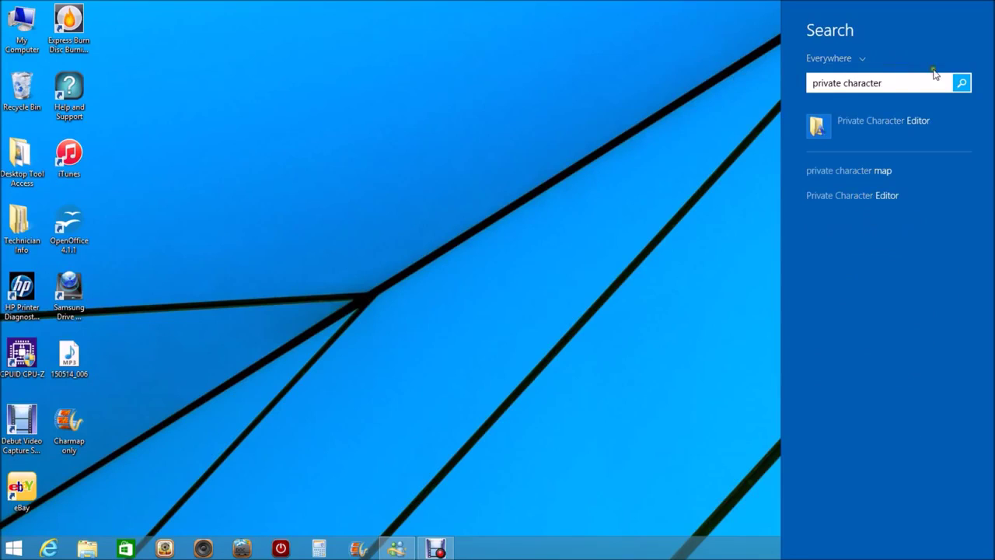
pyautogui.click(898, 122)
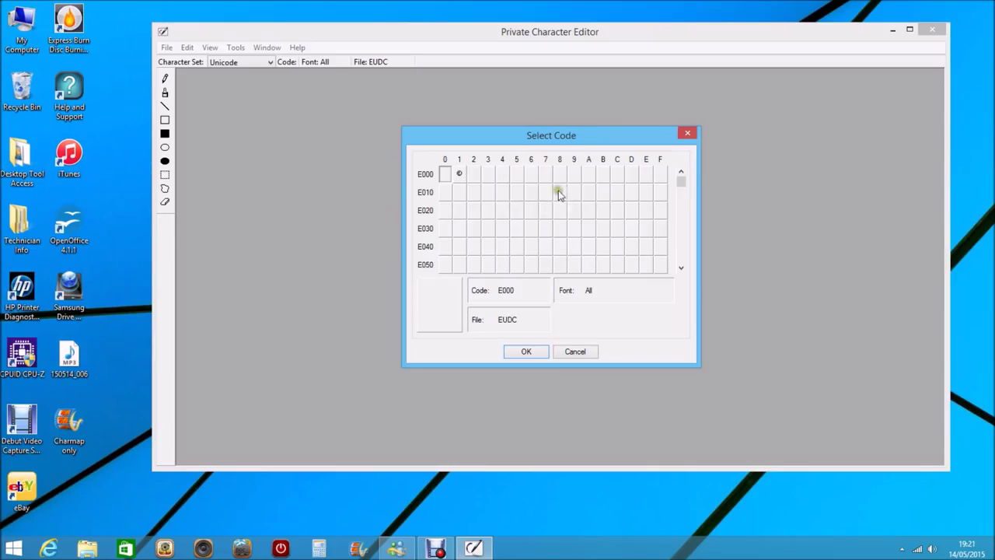
pyautogui.click(687, 133)
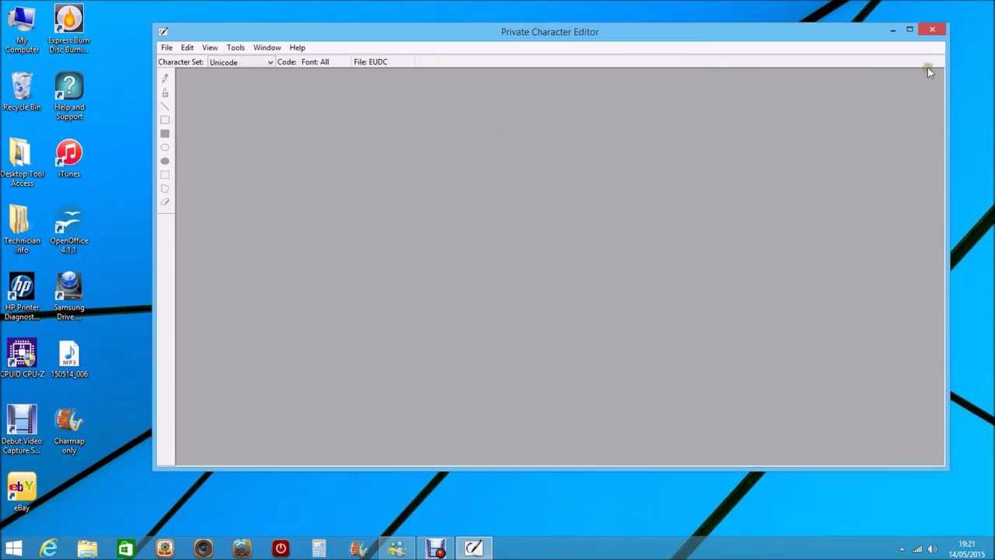
pyautogui.click(932, 30)
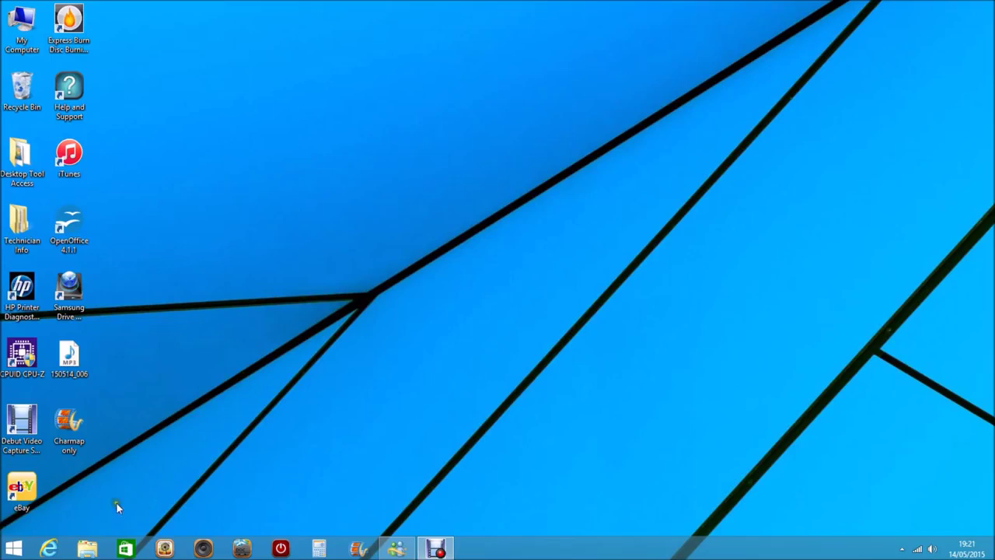
# Enter eudcedit in the Run dialog's Open field and run it.
pyautogui.rightClick(10, 551)
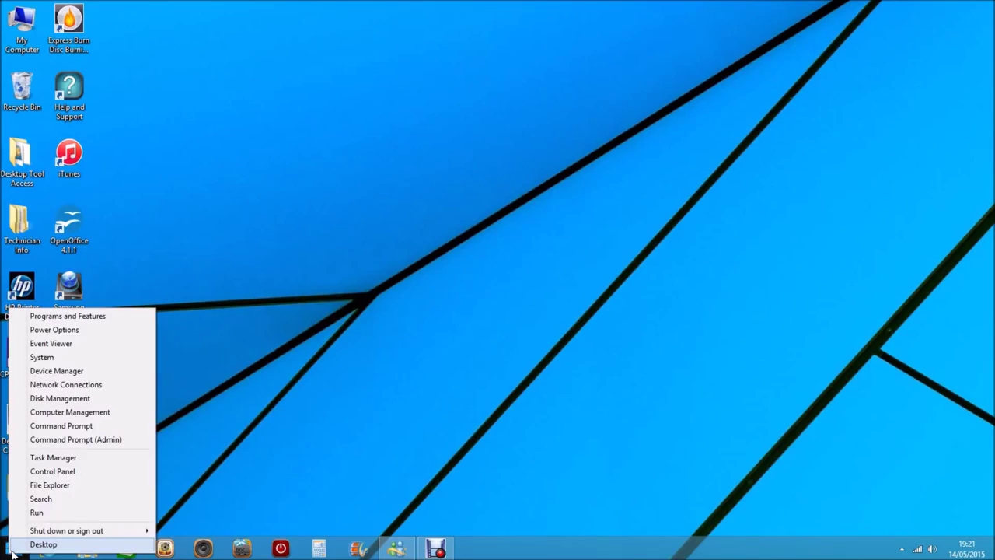
pyautogui.click(37, 512)
pyautogui.write('eud')
pyautogui.doubleClick(70, 469)
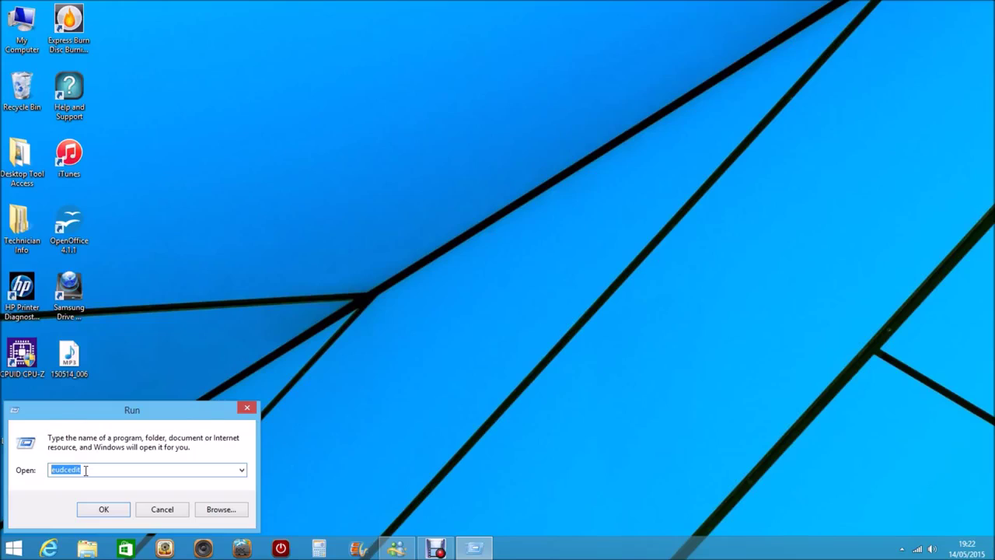
pyautogui.write('eud')
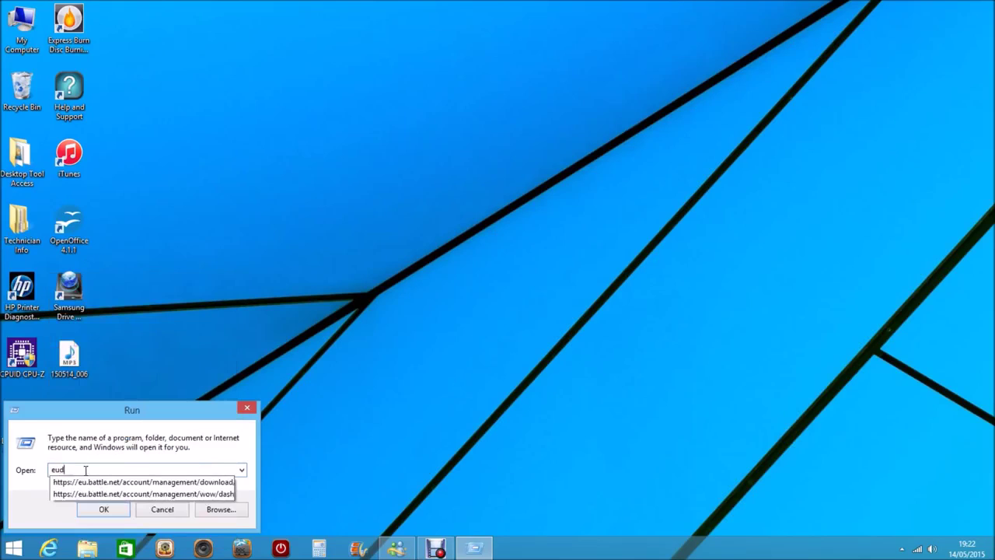
pyautogui.write('cedi')
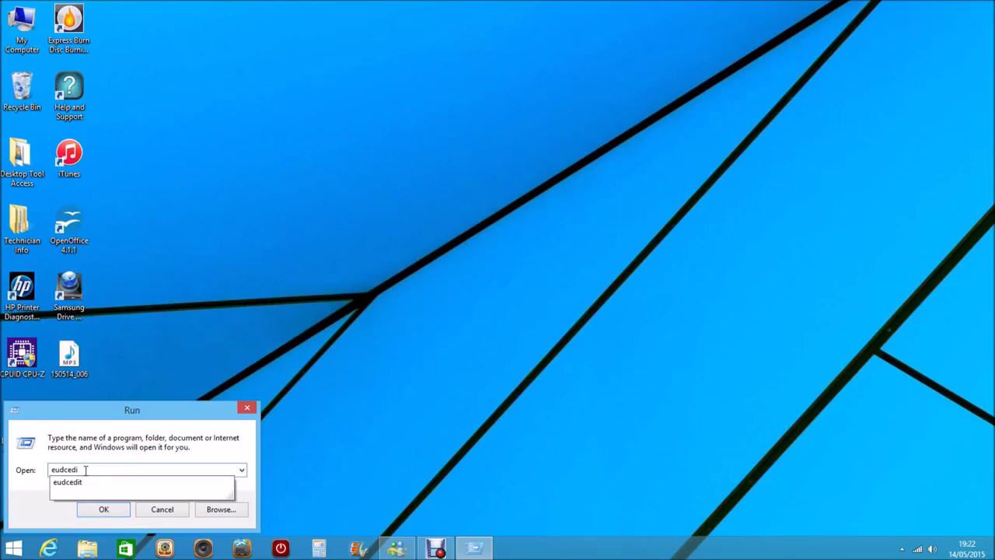
pyautogui.write('t')
pyautogui.click(101, 508)
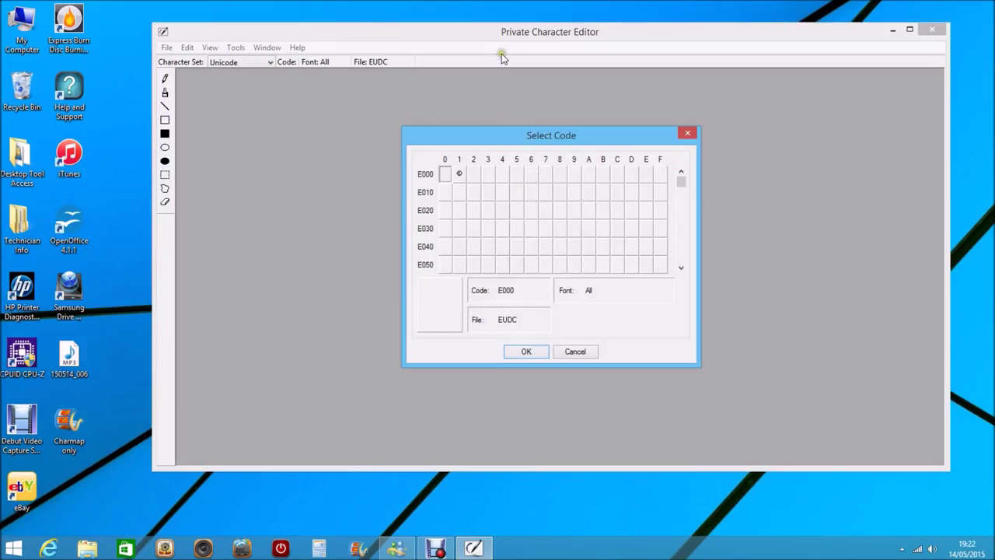
pyautogui.moveTo(554, 138); pyautogui.dragTo(485, 109)
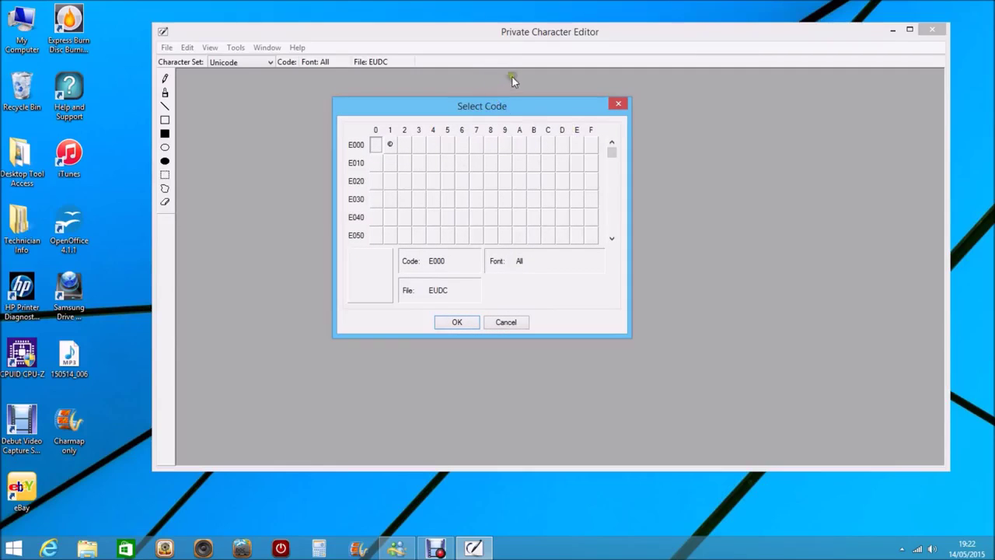
pyautogui.click(619, 105)
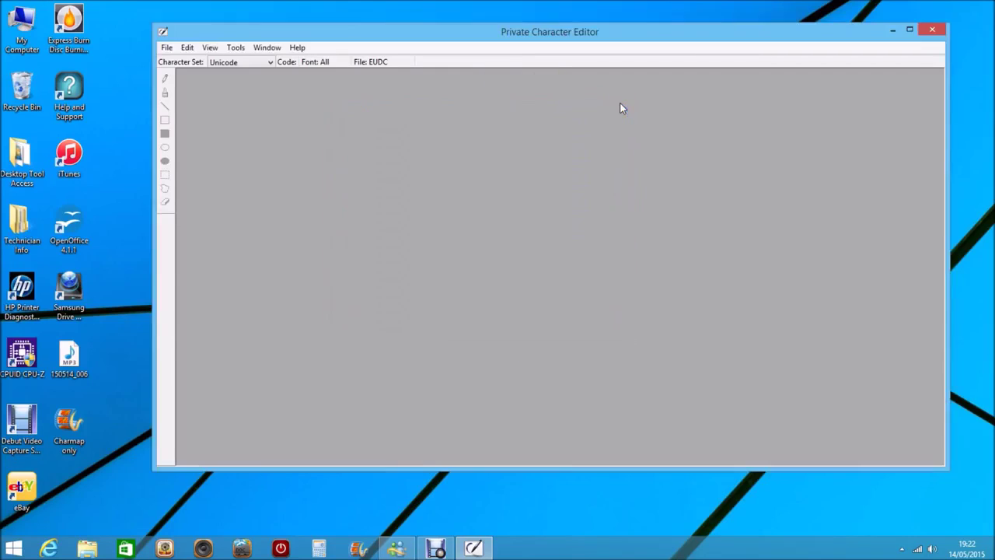
pyautogui.click(168, 49)
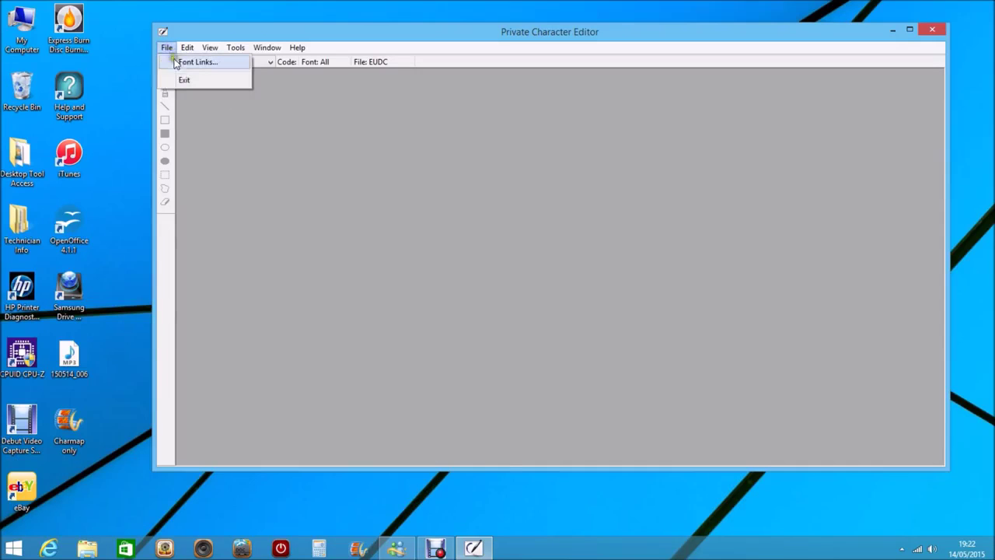
# Confirm 'Link with All Fonts' in the Font Links dialog.
pyautogui.click(193, 63)
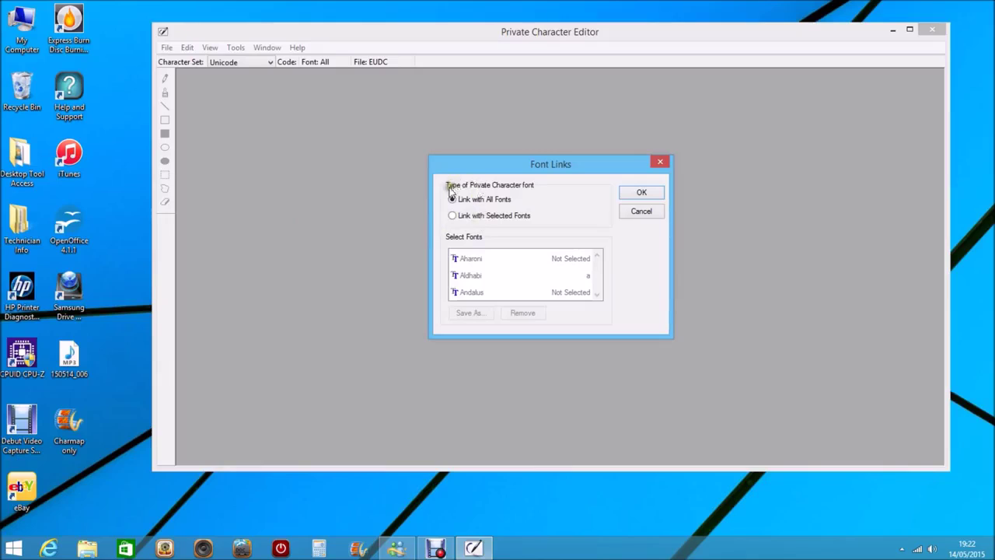
pyautogui.click(456, 204)
pyautogui.click(642, 193)
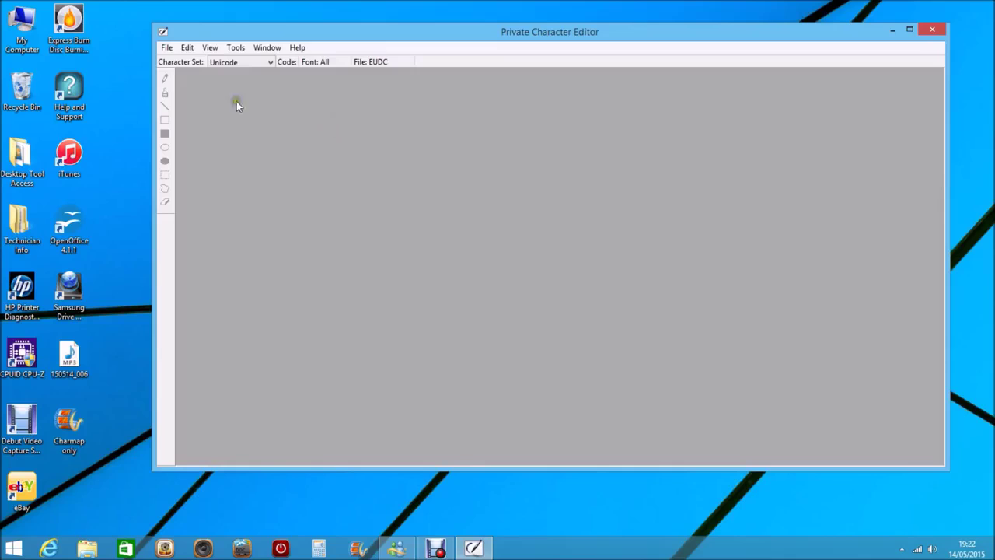
# Choose code E002 in Edit > Select Code to open its blank drawing grid.
pyautogui.click(187, 47)
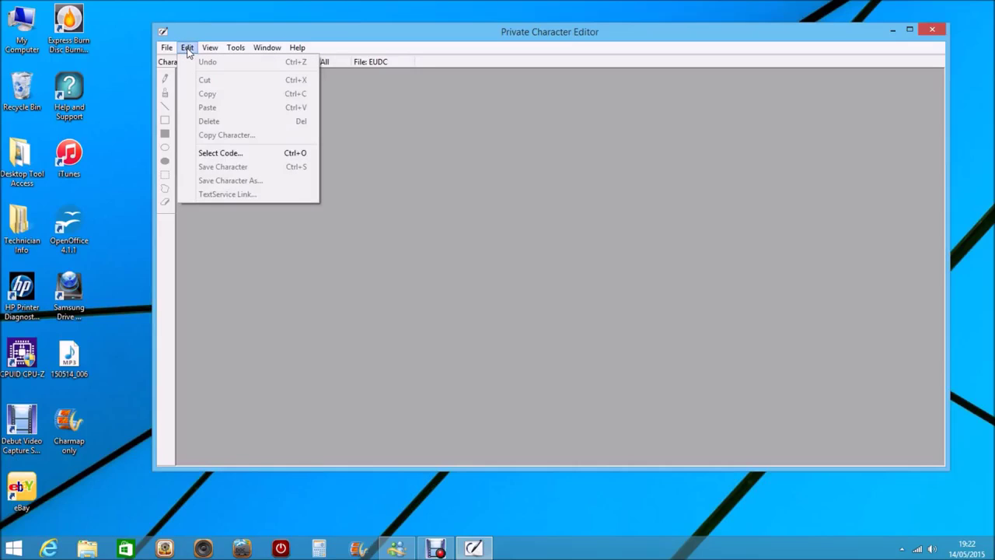
pyautogui.click(211, 153)
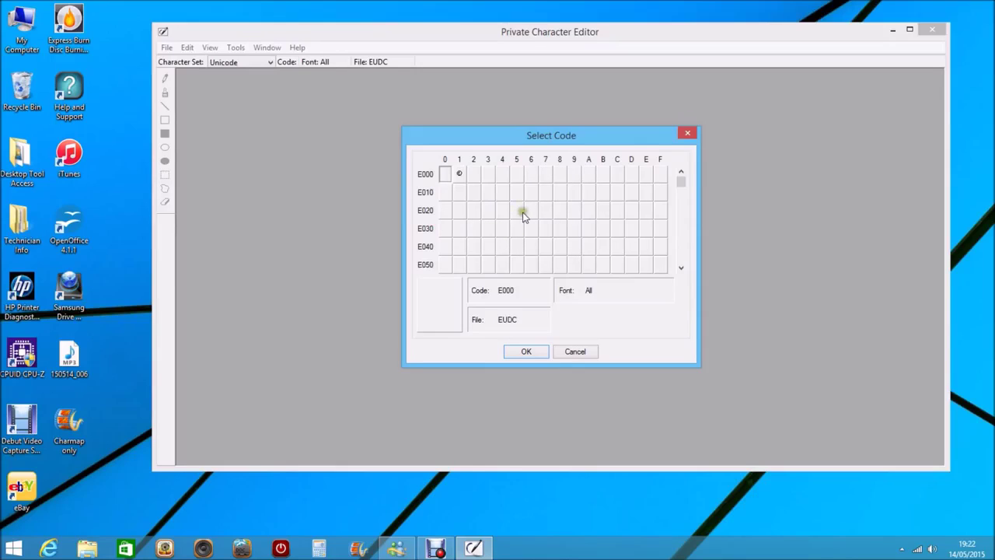
pyautogui.click(475, 175)
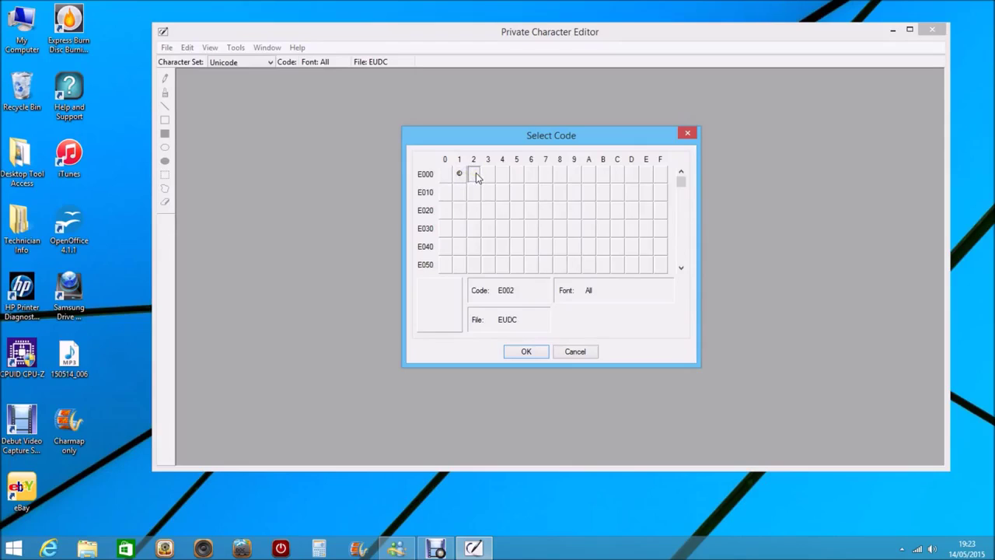
pyautogui.click(527, 352)
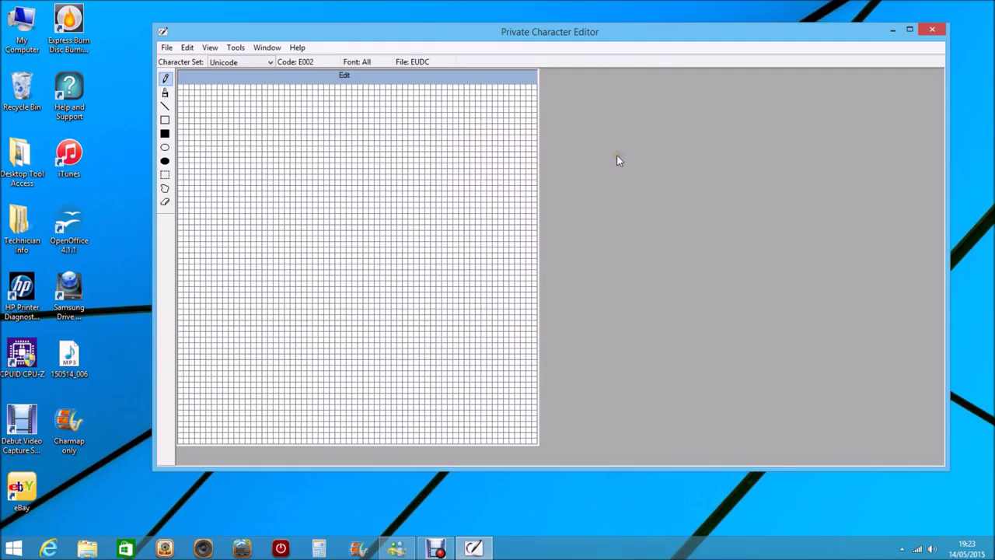
pyautogui.click(185, 49)
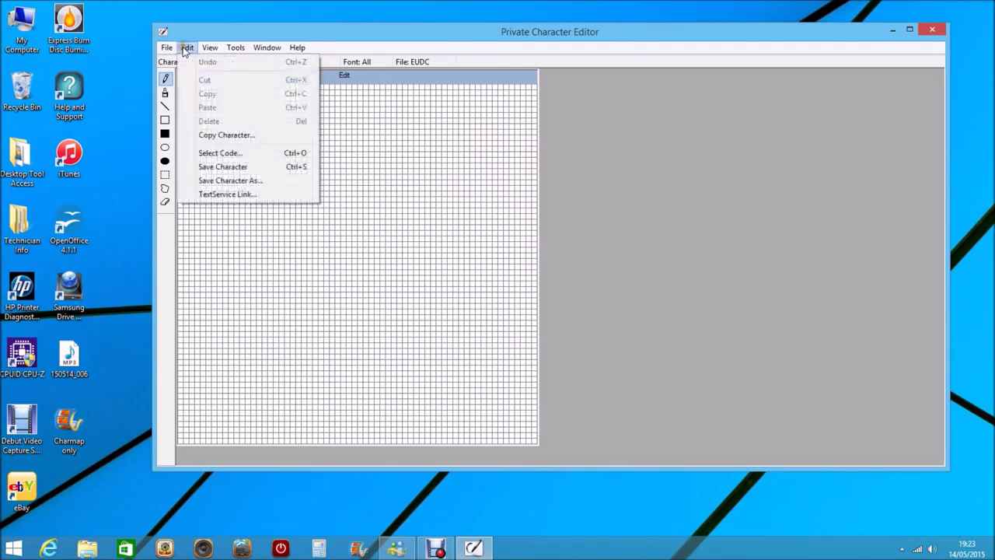
# Copy the 02A8 'ʨ' glyph from MS Shell Dlg into the E002 grid.
pyautogui.click(217, 137)
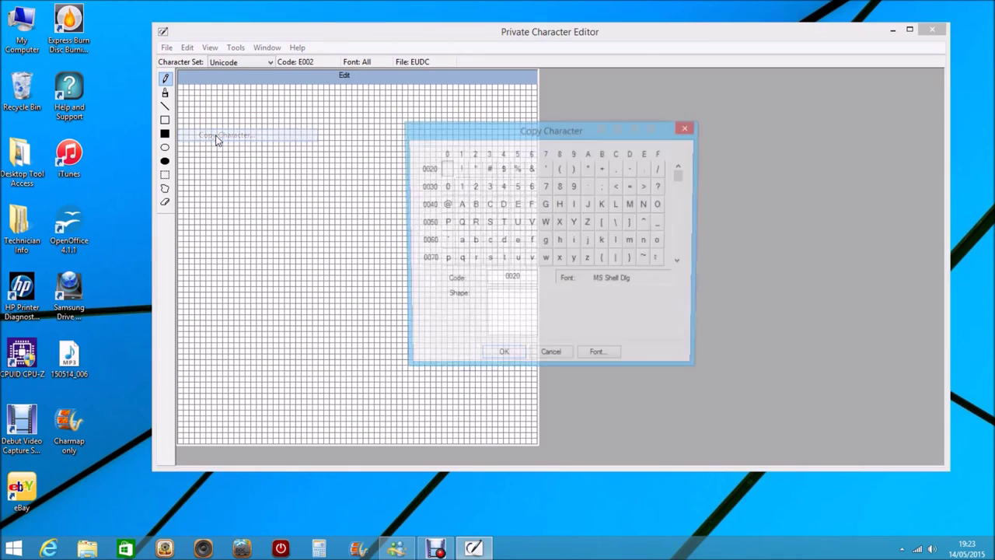
pyautogui.moveTo(564, 131); pyautogui.dragTo(576, 118)
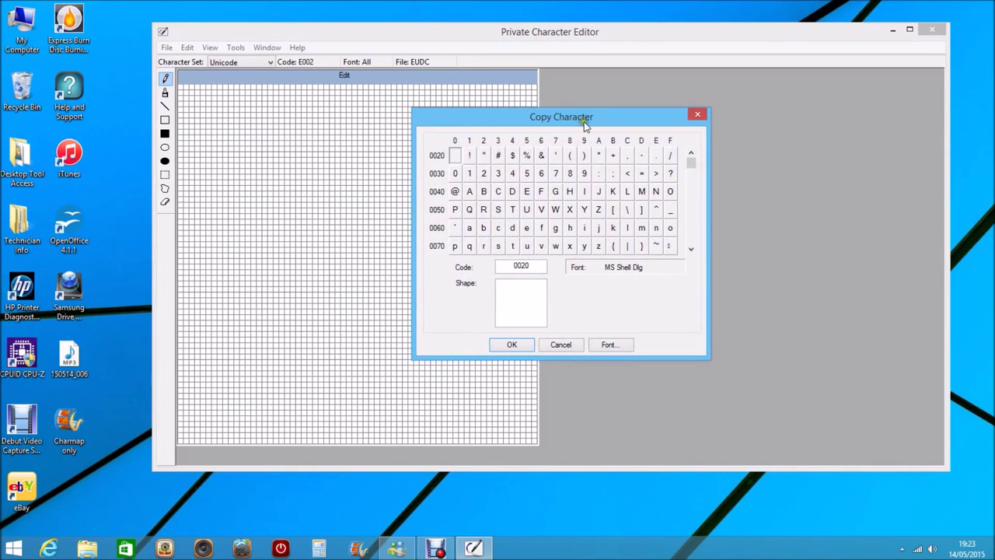
pyautogui.click(691, 249)
pyautogui.click(691, 248)
pyautogui.click(692, 249)
pyautogui.click(691, 249)
pyautogui.click(691, 249)
pyautogui.click(692, 249)
pyautogui.click(691, 249)
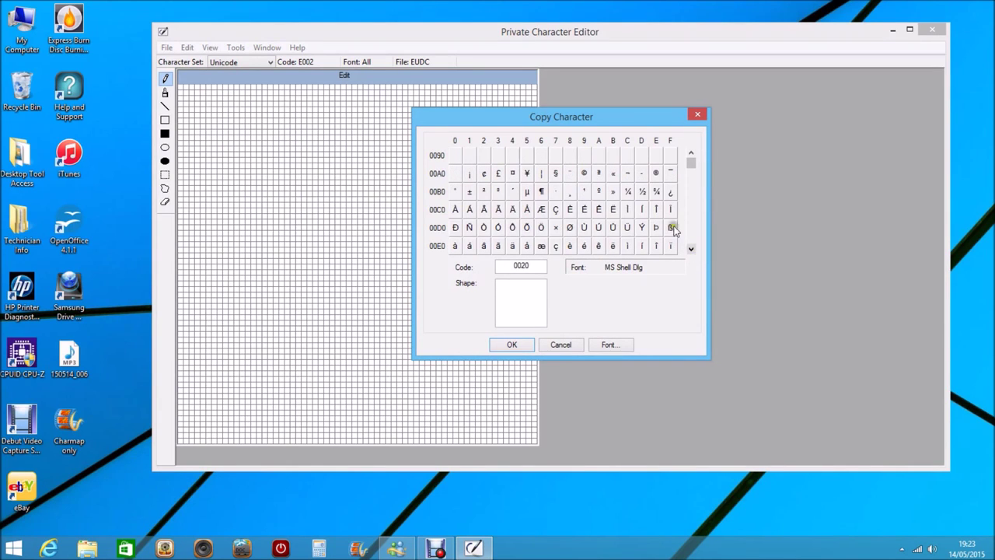
pyautogui.click(691, 249)
pyautogui.click(692, 249)
pyautogui.click(691, 249)
pyautogui.click(692, 249)
pyautogui.click(691, 248)
pyautogui.click(691, 249)
pyautogui.click(691, 249)
pyautogui.click(692, 248)
pyautogui.click(691, 248)
pyautogui.click(691, 249)
pyautogui.click(691, 249)
pyautogui.click(692, 248)
pyautogui.click(691, 249)
pyautogui.click(691, 249)
pyautogui.click(691, 249)
pyautogui.click(691, 249)
pyautogui.click(692, 249)
pyautogui.click(691, 249)
pyautogui.click(691, 249)
pyautogui.click(692, 248)
pyautogui.click(692, 249)
pyautogui.click(691, 249)
pyautogui.click(691, 249)
pyautogui.click(691, 249)
pyautogui.click(691, 249)
pyautogui.click(692, 249)
pyautogui.click(691, 249)
pyautogui.click(692, 249)
pyautogui.click(691, 249)
pyautogui.click(692, 249)
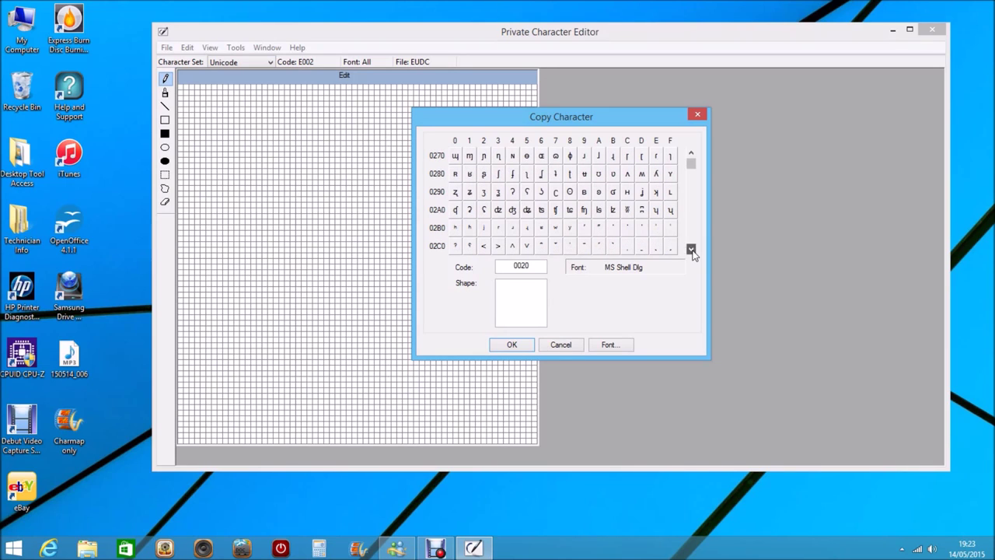
pyautogui.click(570, 210)
pyautogui.click(513, 345)
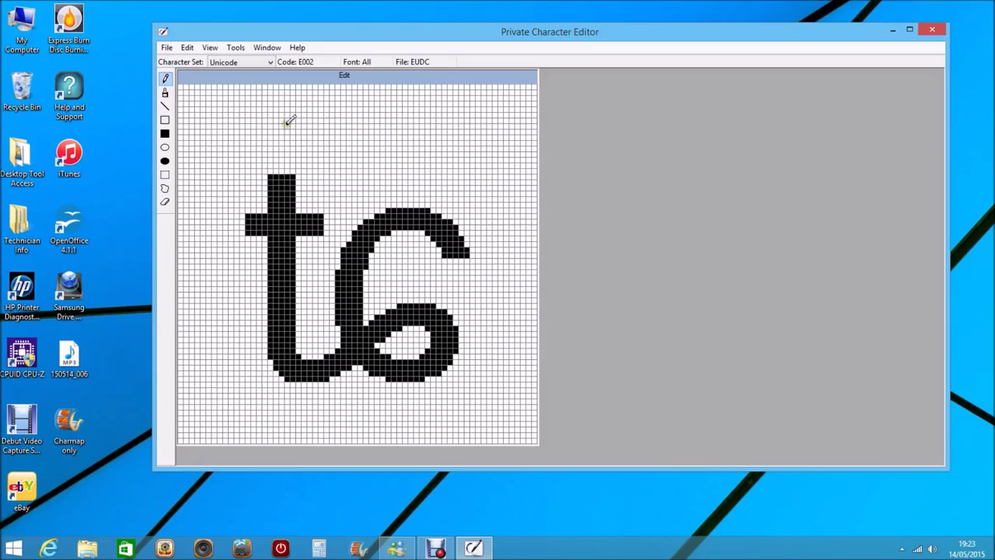
# Save the 'ʨ' character at E002, then open the empty code E003.
pyautogui.click(188, 48)
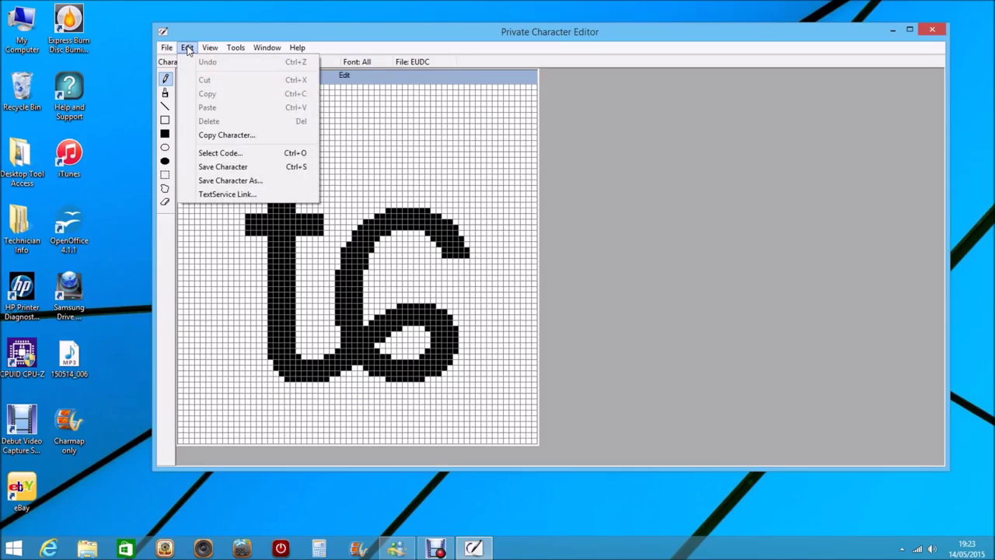
pyautogui.click(215, 167)
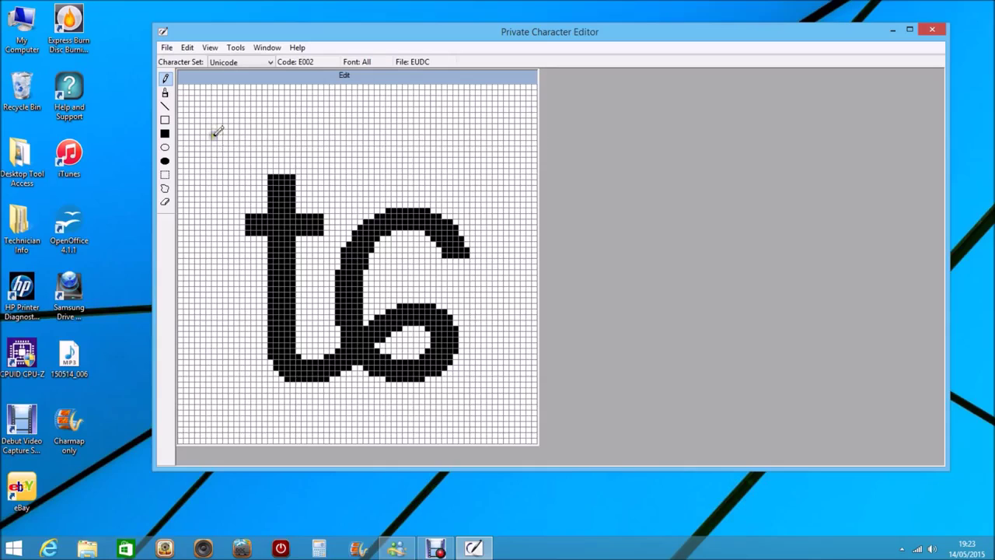
pyautogui.click(187, 48)
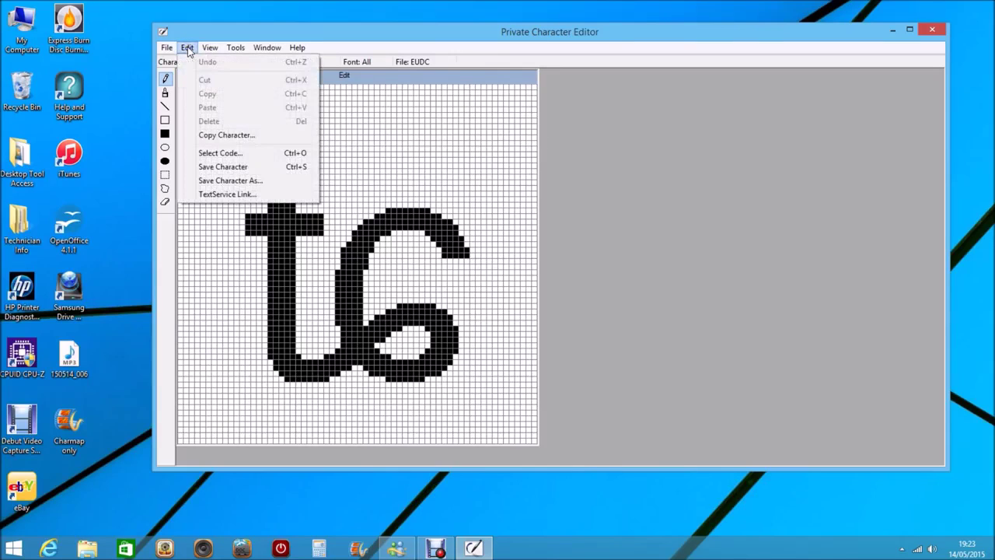
pyautogui.click(215, 152)
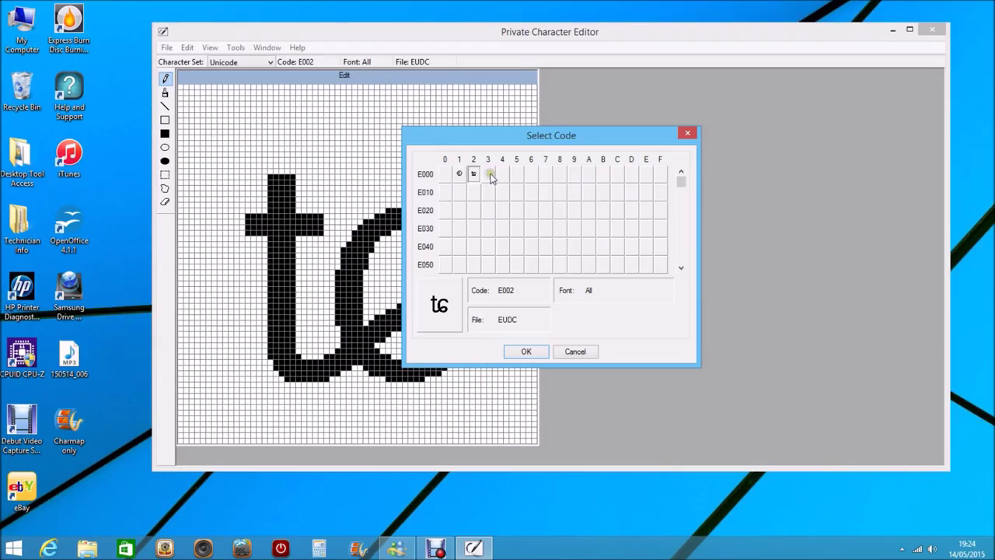
pyautogui.click(488, 174)
pyautogui.click(529, 351)
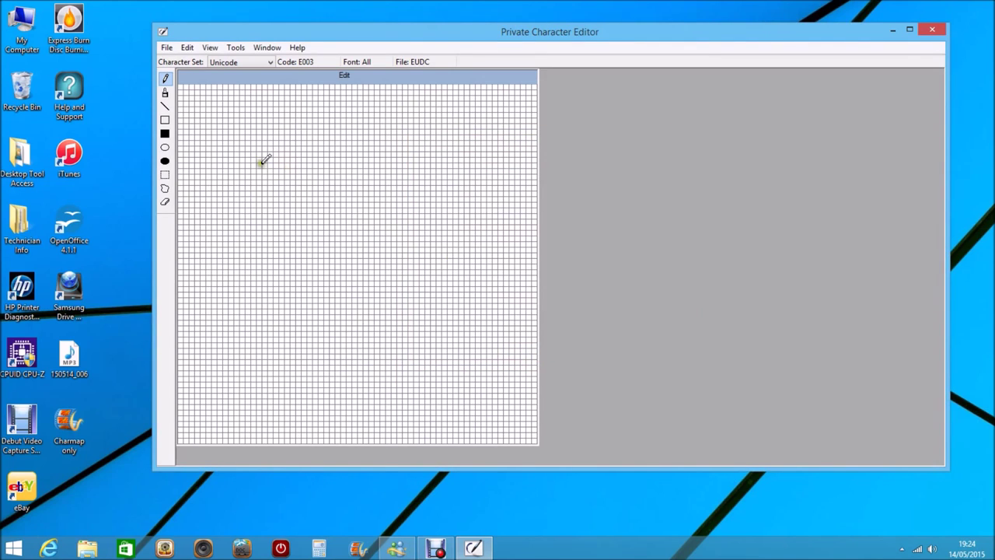
# Draw the smiley's two eyes, nose and smiling mouth on the E003 grid.
pyautogui.moveTo(264, 125)
pyautogui.mouseDown()
pyautogui.moveTo(253, 126)
pyautogui.moveTo(289, 161)
pyautogui.moveTo(267, 120)
pyautogui.mouseUp()
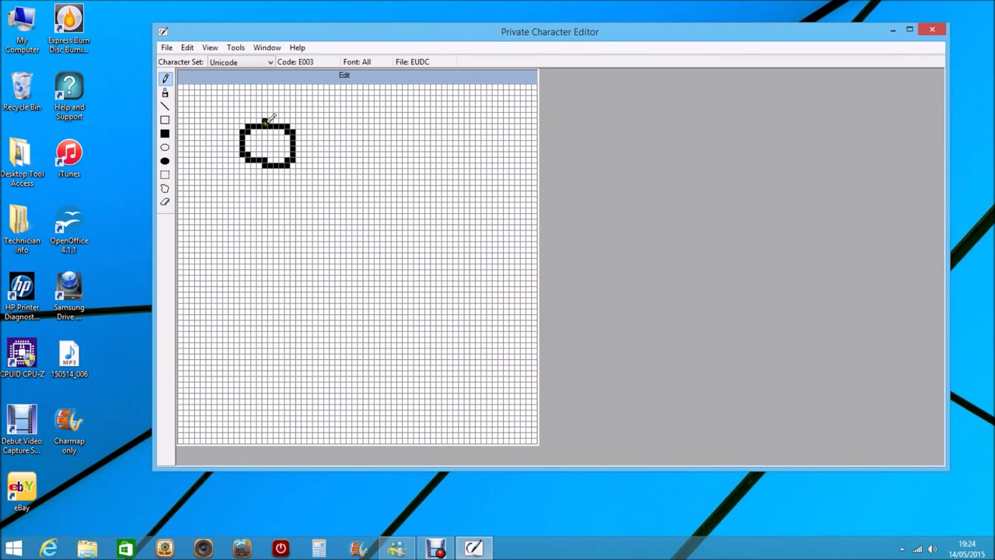
pyautogui.moveTo(422, 124)
pyautogui.mouseDown()
pyautogui.moveTo(384, 160)
pyautogui.moveTo(449, 132)
pyautogui.moveTo(424, 124)
pyautogui.mouseUp()
pyautogui.moveTo(337, 131)
pyautogui.mouseDown()
pyautogui.moveTo(304, 274)
pyautogui.moveTo(389, 278)
pyautogui.mouseUp()
pyautogui.moveTo(236, 254)
pyautogui.mouseDown()
pyautogui.moveTo(261, 307)
pyautogui.moveTo(397, 356)
pyautogui.moveTo(473, 272)
pyautogui.mouseUp()
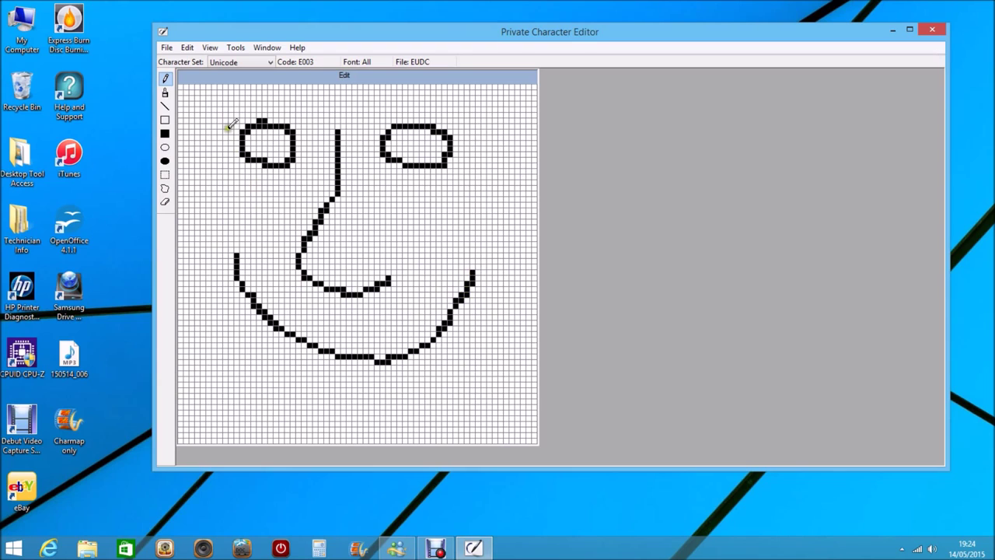
# Save the smiley as character E003 and reload E003 through Select Code.
pyautogui.click(187, 47)
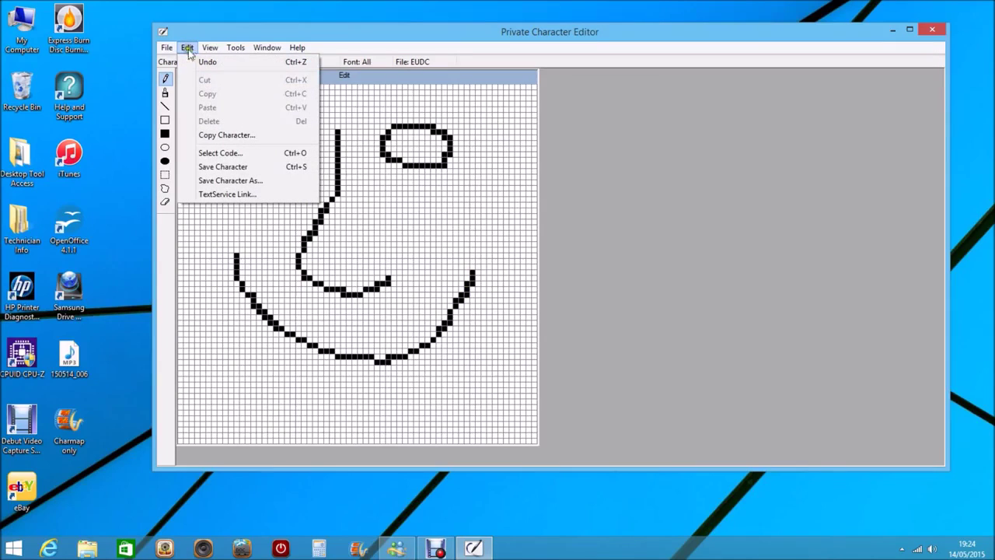
pyautogui.click(223, 167)
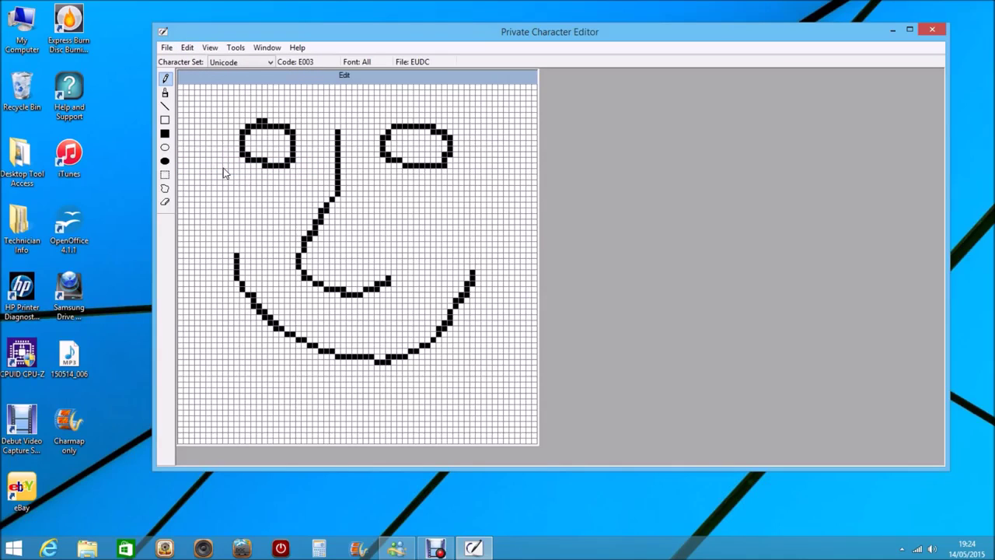
pyautogui.click(187, 48)
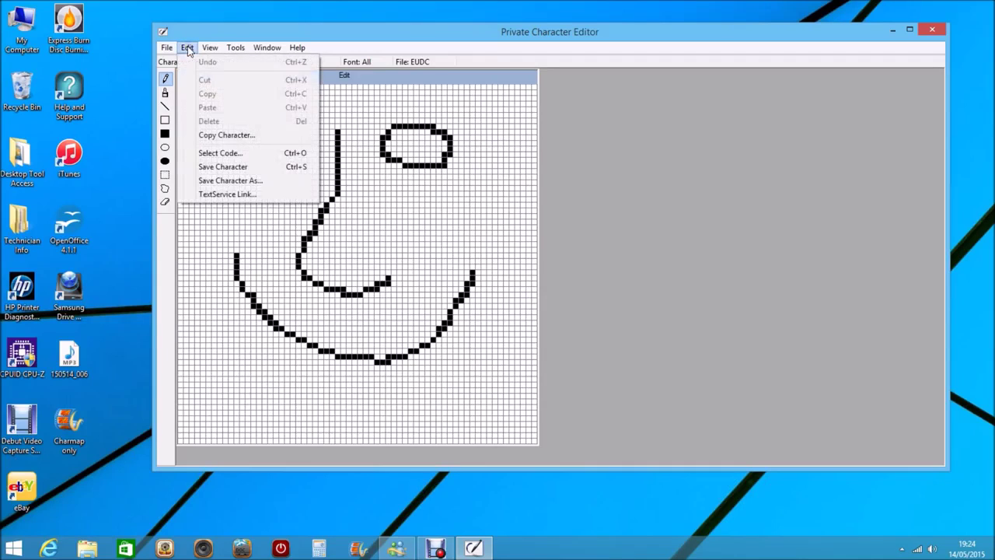
pyautogui.click(223, 153)
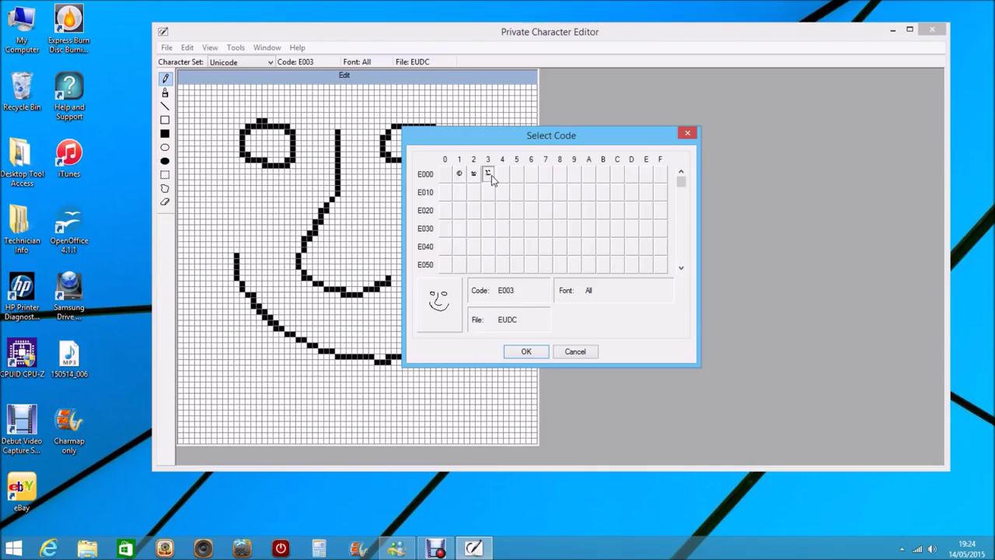
pyautogui.click(527, 353)
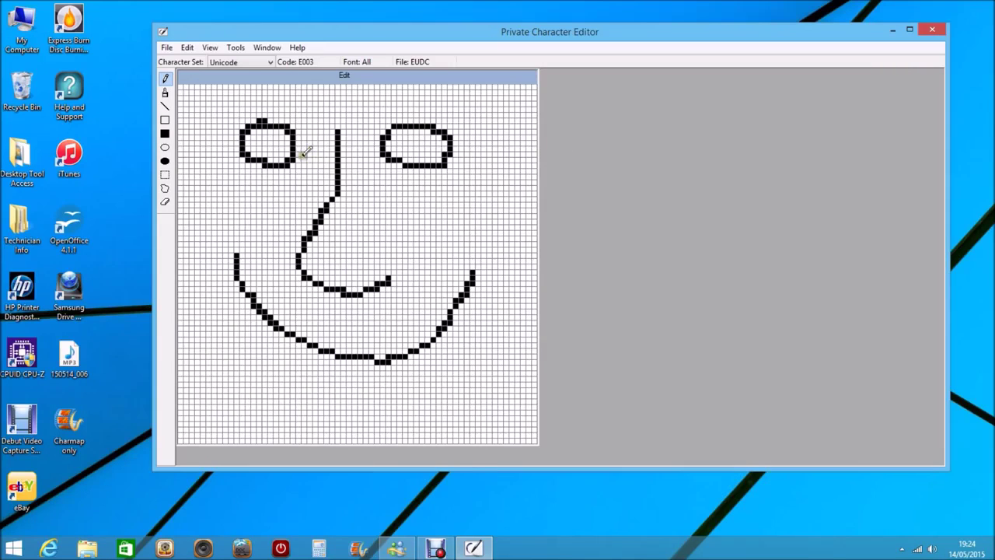
# Erase the smiley's eyes, nose and mouth with the Eraser tool.
pyautogui.click(165, 204)
pyautogui.moveTo(246, 136)
pyautogui.mouseDown()
pyautogui.moveTo(231, 129)
pyautogui.moveTo(245, 146)
pyautogui.moveTo(289, 147)
pyautogui.moveTo(317, 130)
pyautogui.moveTo(239, 155)
pyautogui.mouseUp()
pyautogui.moveTo(396, 126)
pyautogui.mouseDown()
pyautogui.moveTo(340, 135)
pyautogui.moveTo(432, 125)
pyautogui.moveTo(378, 146)
pyautogui.moveTo(465, 153)
pyautogui.moveTo(437, 161)
pyautogui.mouseUp()
pyautogui.moveTo(343, 176)
pyautogui.mouseDown()
pyautogui.moveTo(342, 147)
pyautogui.moveTo(299, 266)
pyautogui.moveTo(349, 289)
pyautogui.moveTo(389, 277)
pyautogui.mouseUp()
pyautogui.moveTo(234, 258)
pyautogui.mouseDown()
pyautogui.moveTo(276, 326)
pyautogui.moveTo(341, 355)
pyautogui.moveTo(395, 357)
pyautogui.moveTo(472, 276)
pyautogui.moveTo(467, 294)
pyautogui.mouseUp()
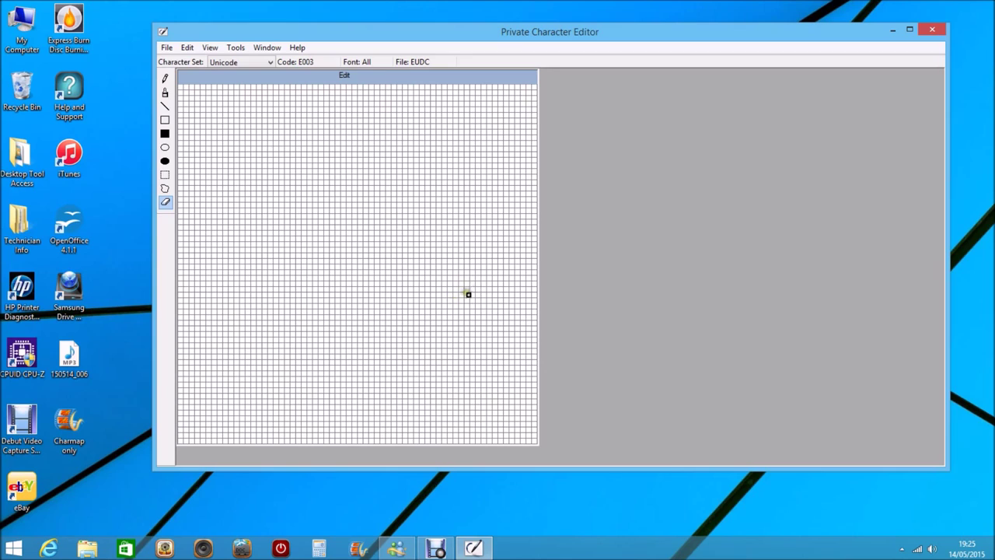
# Save the blank E003 character and reconfirm code E003 in Select Code.
pyautogui.click(187, 48)
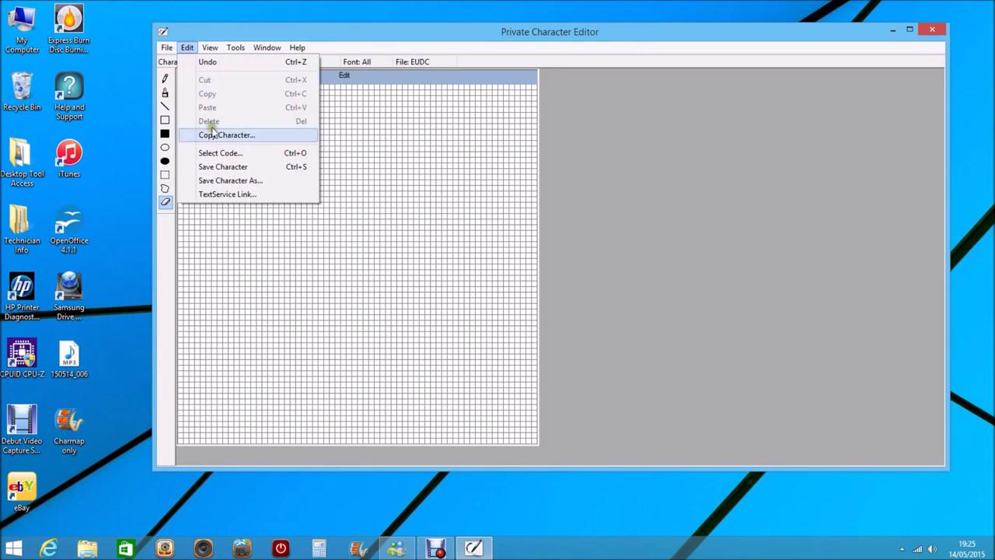
pyautogui.click(222, 168)
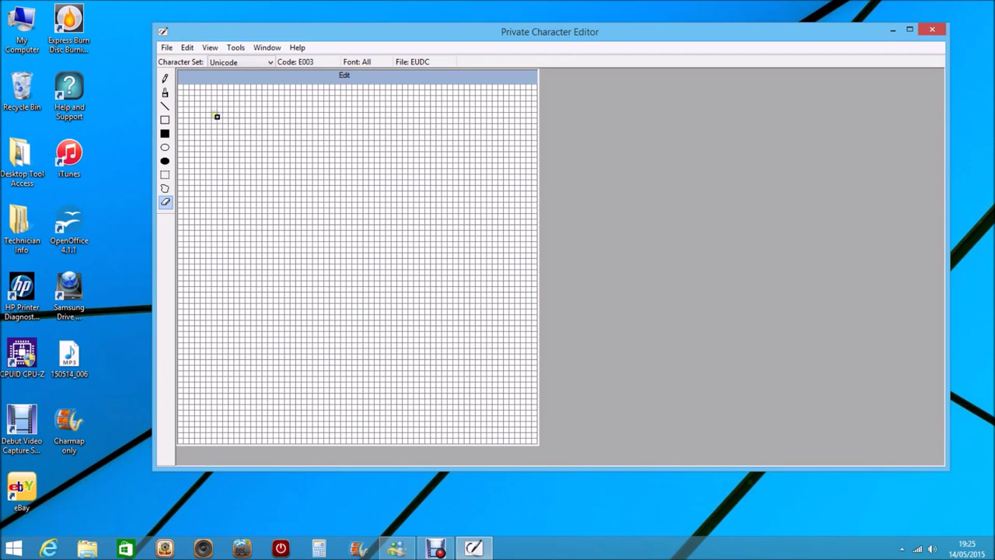
pyautogui.click(188, 48)
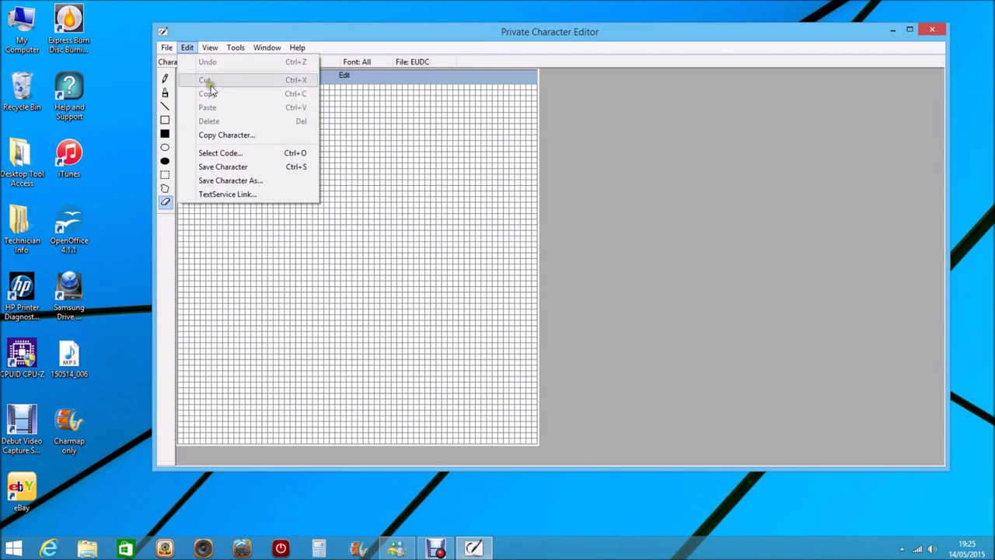
pyautogui.click(222, 154)
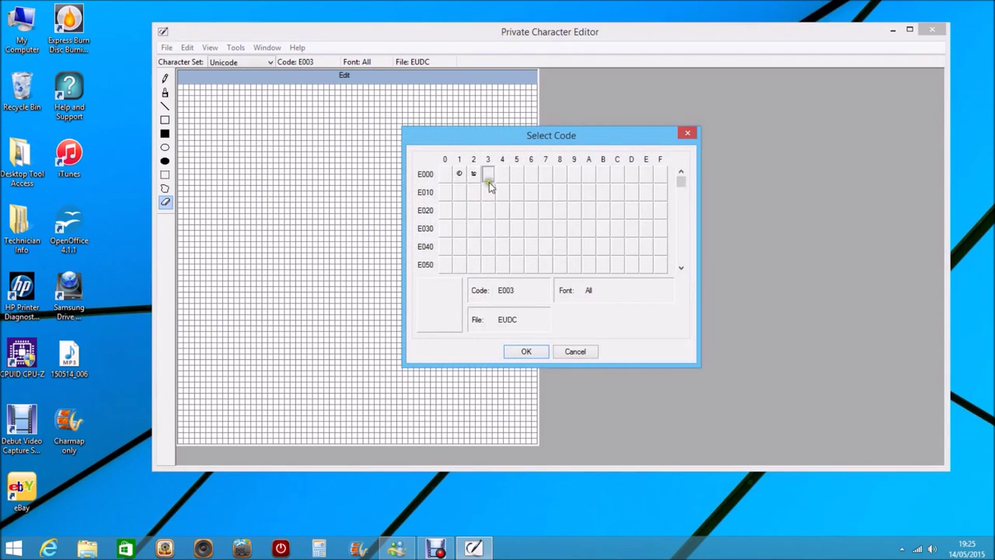
pyautogui.click(527, 352)
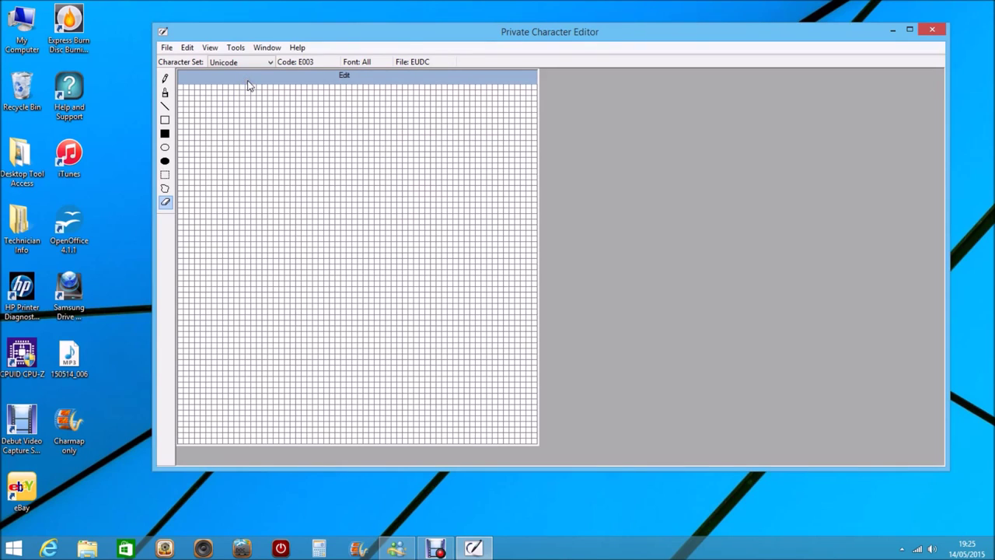
# Close Private Character Editor and get back to the desktop.
pyautogui.click(935, 30)
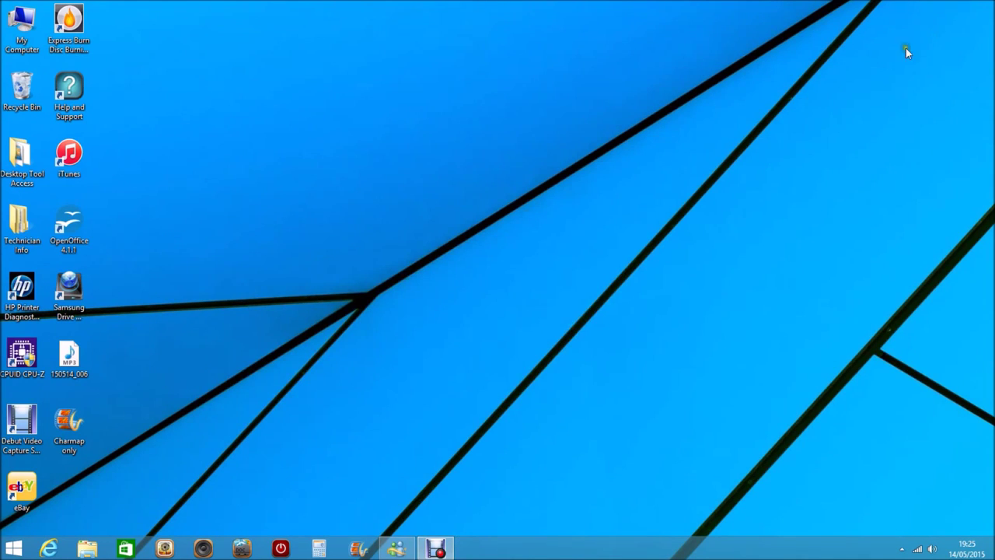
pyautogui.click(13, 548)
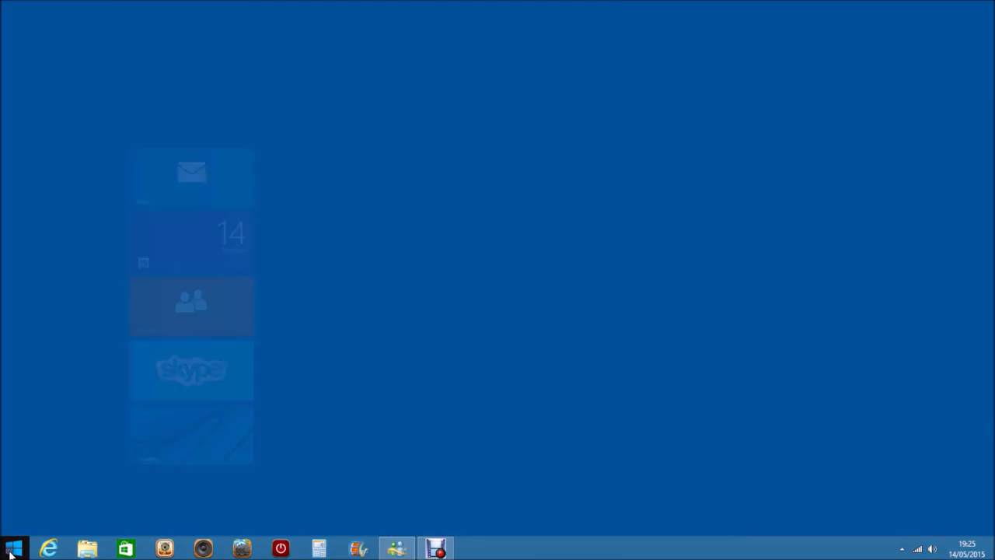
pyautogui.click(125, 476)
# Launch Character Map by running charmap from the Run dialog.
pyautogui.rightClick(13, 548)
pyautogui.click(40, 510)
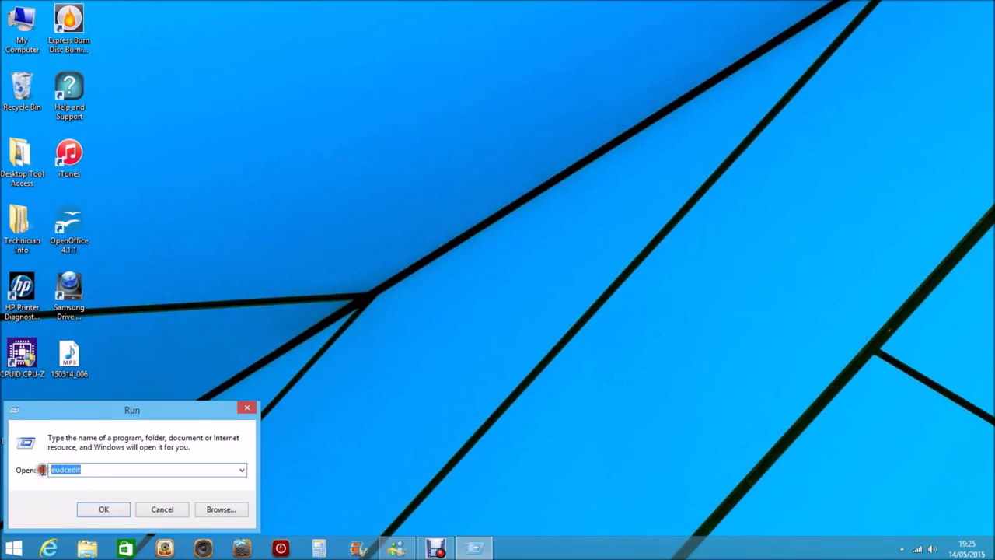
pyautogui.write('charmap')
pyautogui.click(104, 510)
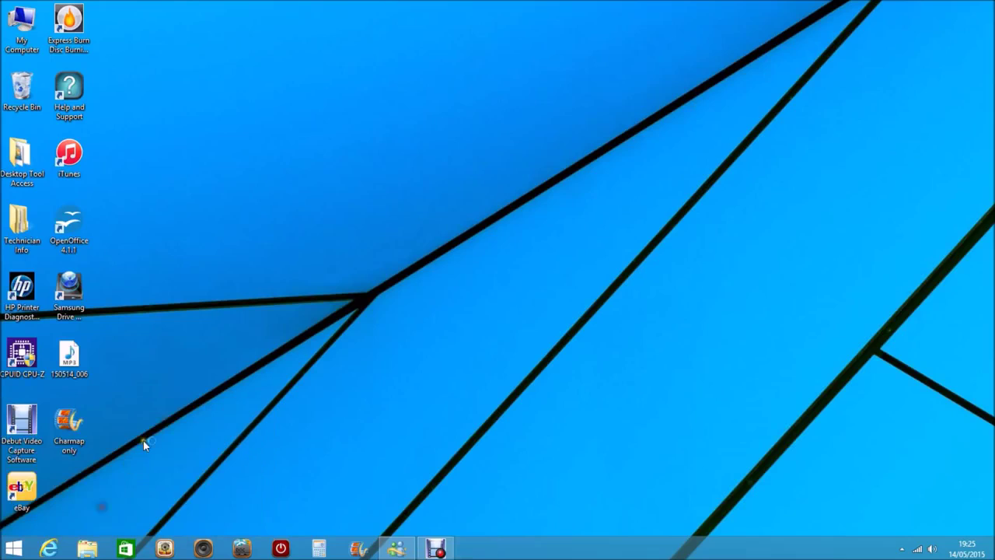
# Center the Character Map window and set Font to All Fonts (Private Characters).
pyautogui.moveTo(175, 48); pyautogui.dragTo(383, 85)
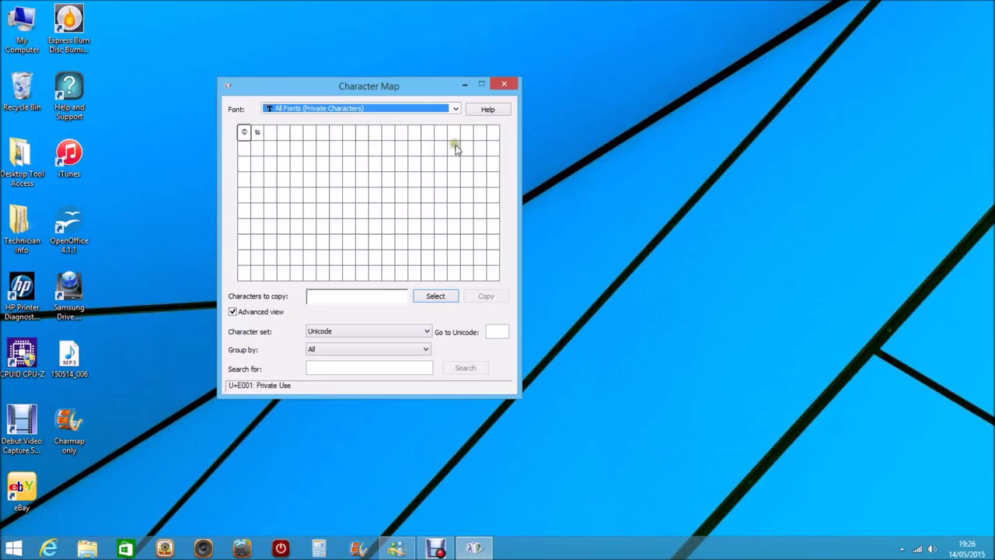
pyautogui.moveTo(395, 88); pyautogui.dragTo(399, 78)
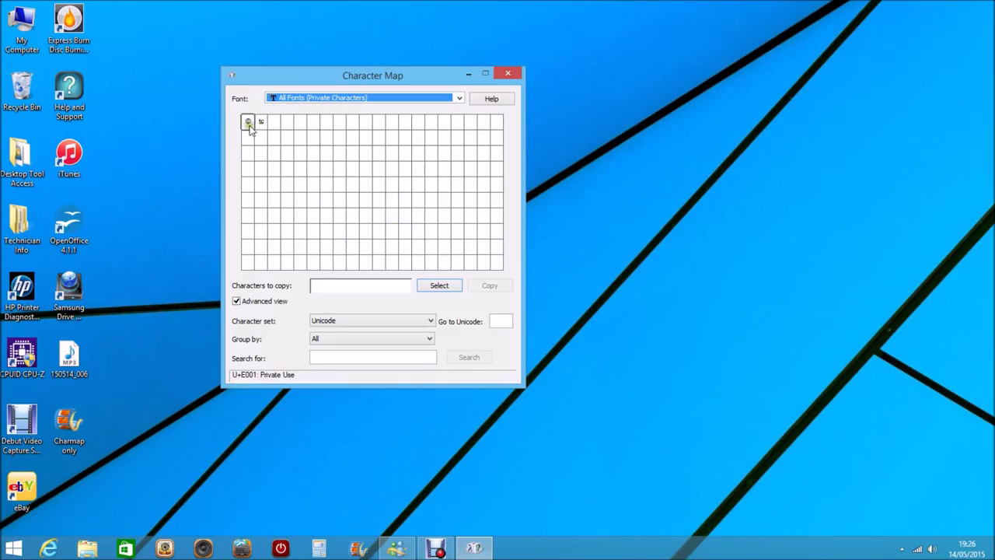
pyautogui.click(461, 100)
pyautogui.moveTo(460, 118)
pyautogui.mouseDown()
pyautogui.moveTo(455, 211)
pyautogui.moveTo(460, 129)
pyautogui.mouseUp()
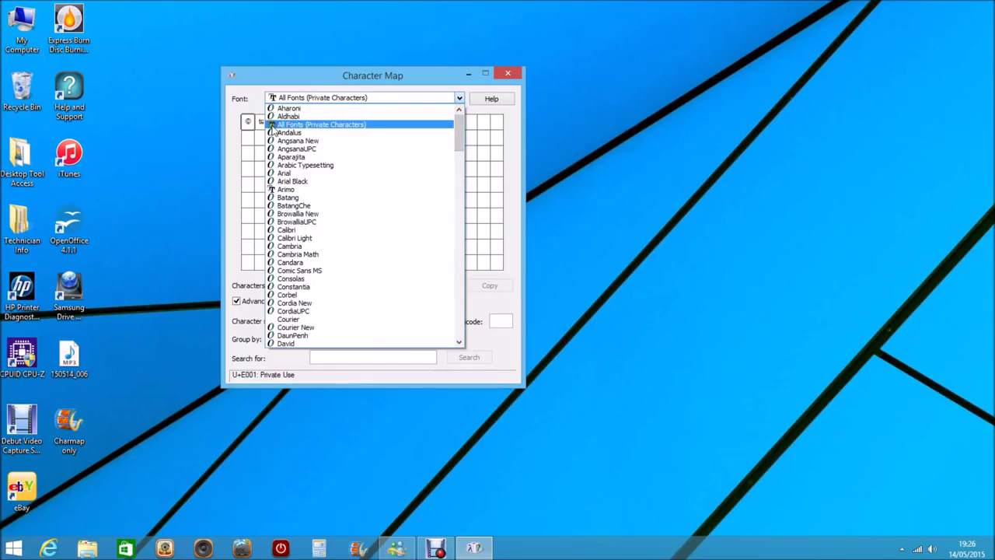
pyautogui.click(346, 126)
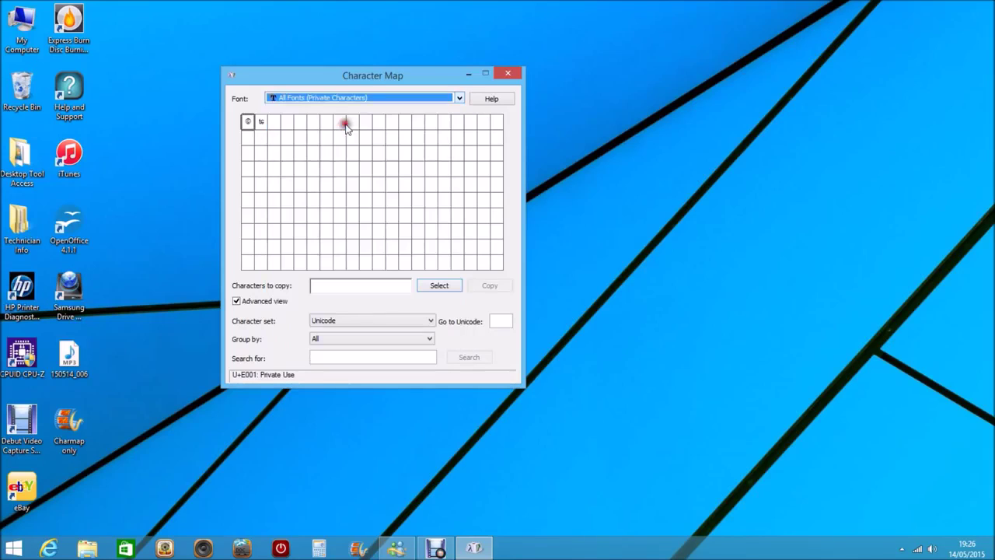
# Add the U+E002 glyph to Characters to copy and copy it to the clipboard.
pyautogui.doubleClick(261, 122)
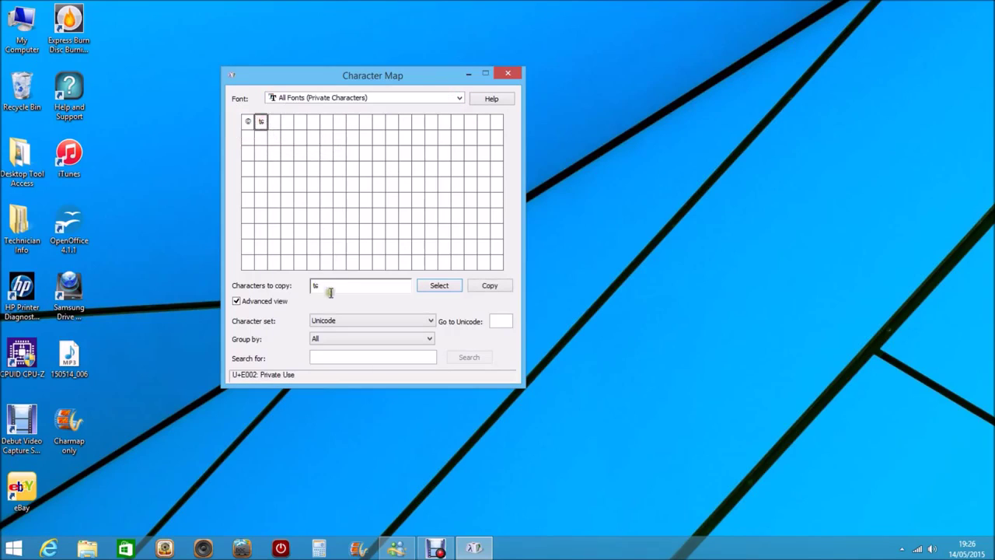
pyautogui.click(487, 287)
pyautogui.click(343, 285)
pyautogui.click(491, 286)
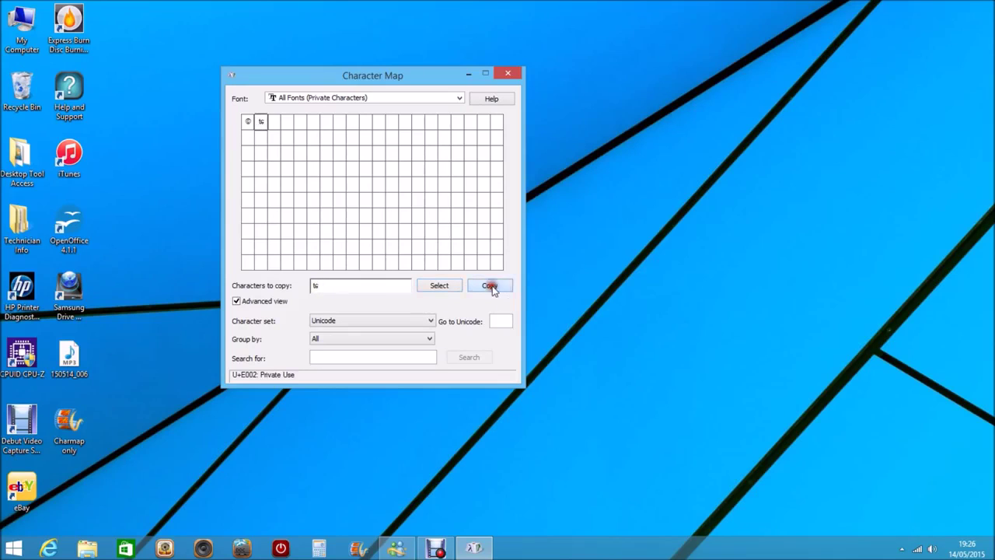